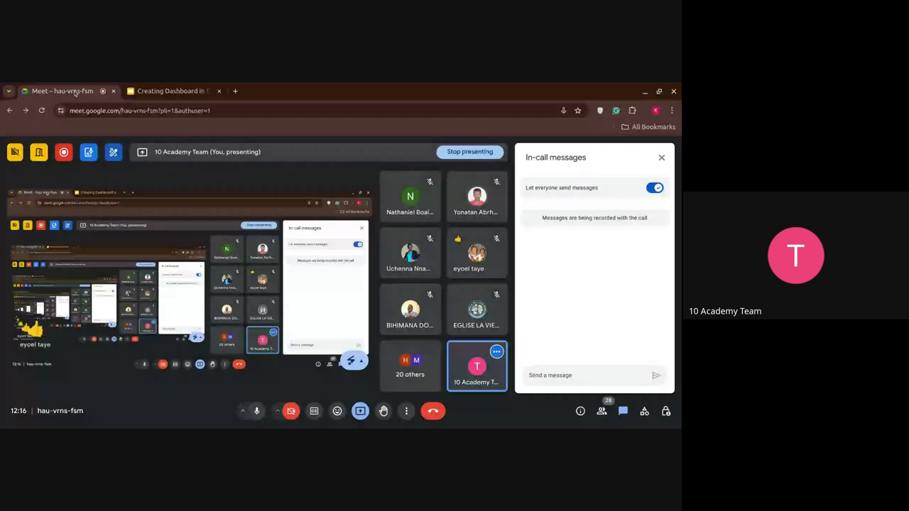
Step: Search the web for "google studio" in a new browser tab, open Looker Studio and check the signed-in account
key(ctrl+t)
text(g)
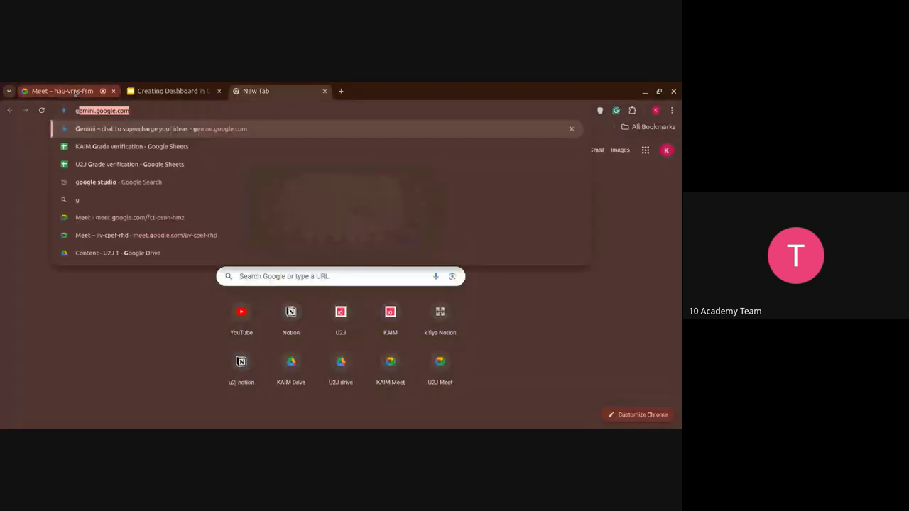
text(oogle)
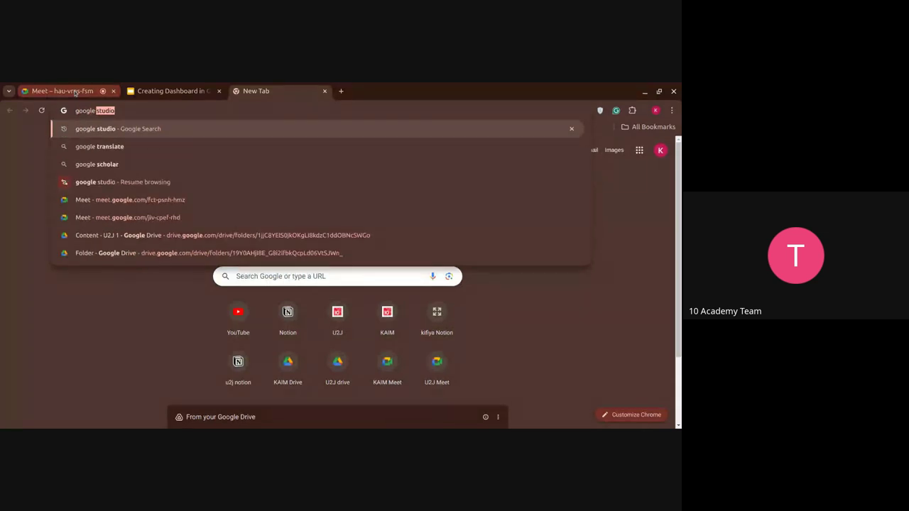
text( studio)
key(Return)
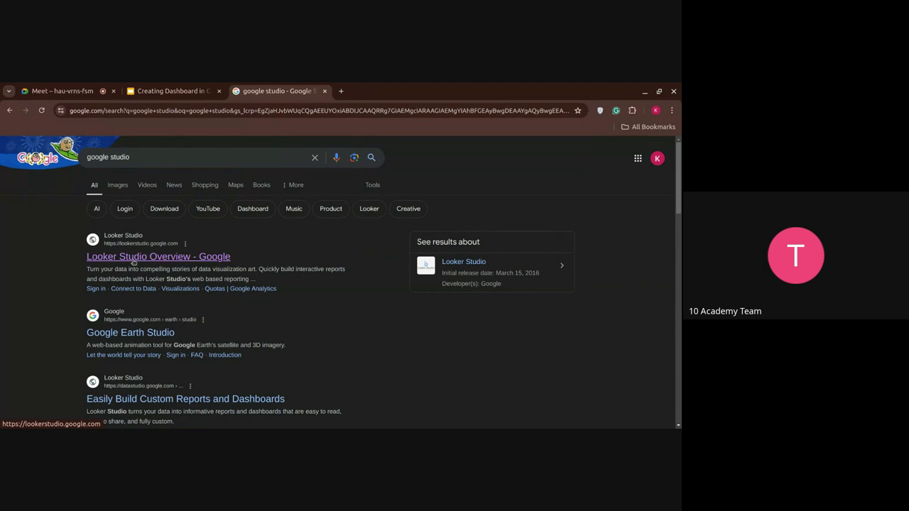
click(133, 259)
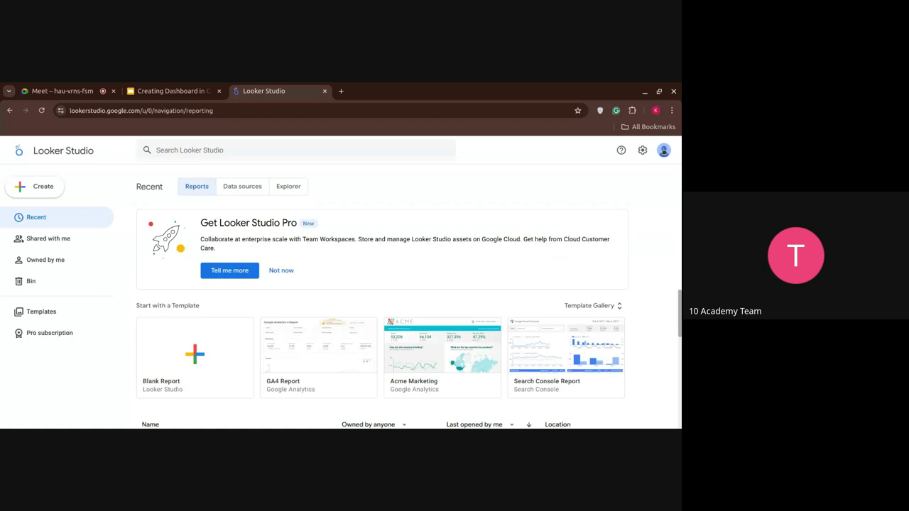
click(664, 150)
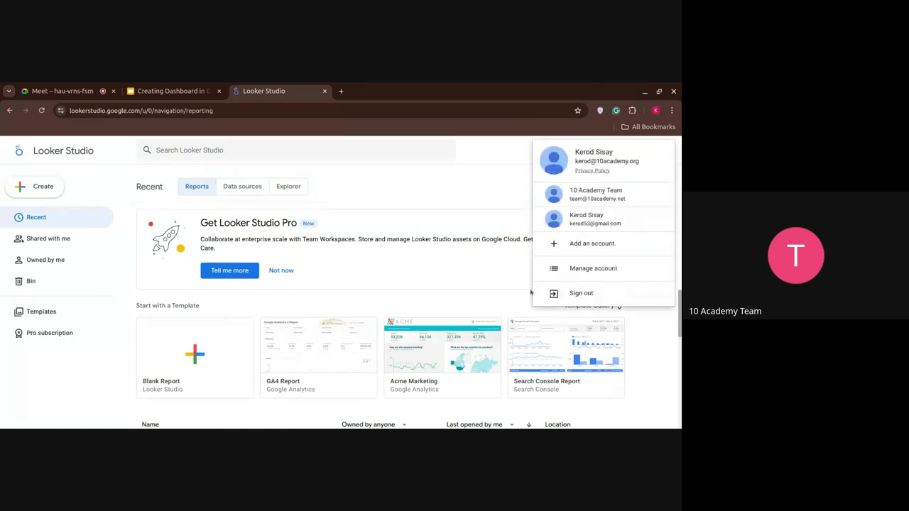
key(Escape)
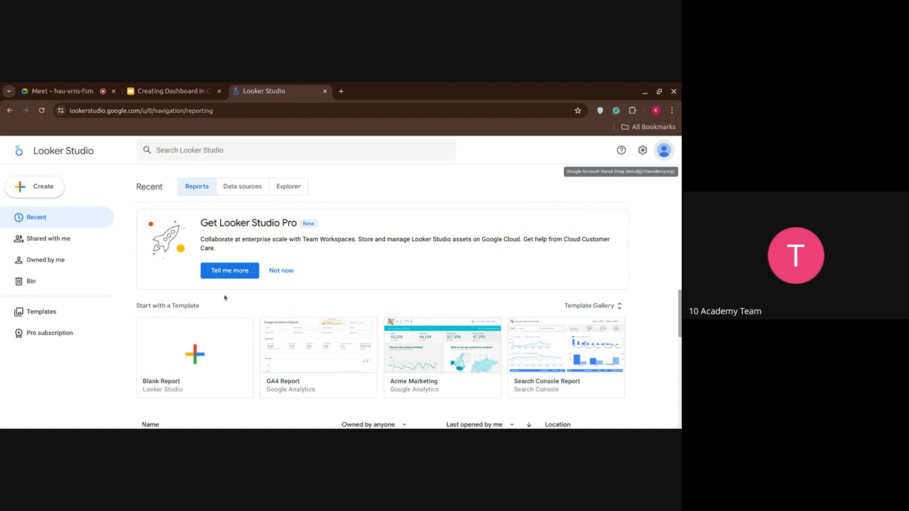
Step: Create a new report and enlarge the area for adding data to it
click(39, 190)
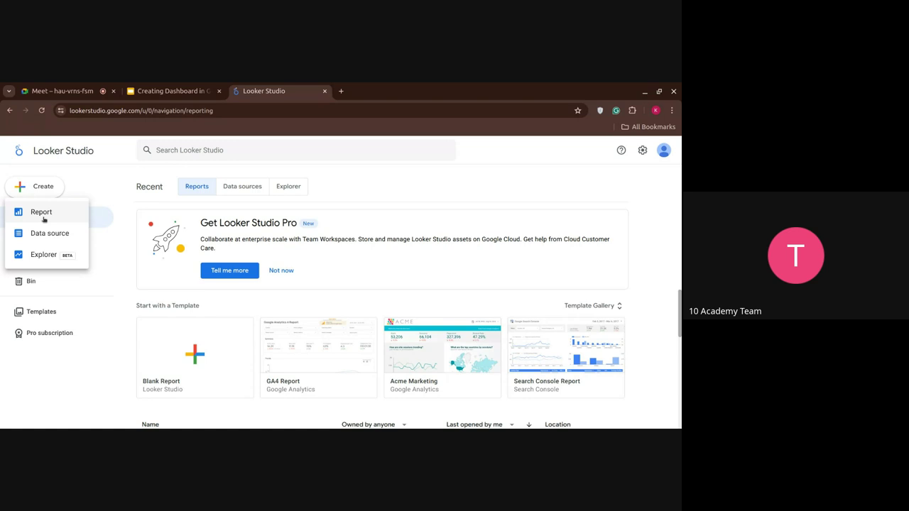
click(41, 212)
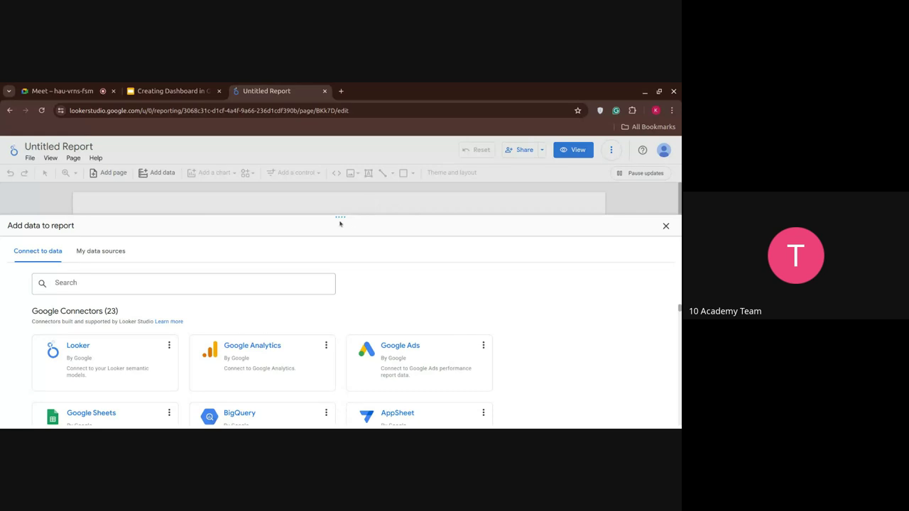
drag(340, 217, 344, 137)
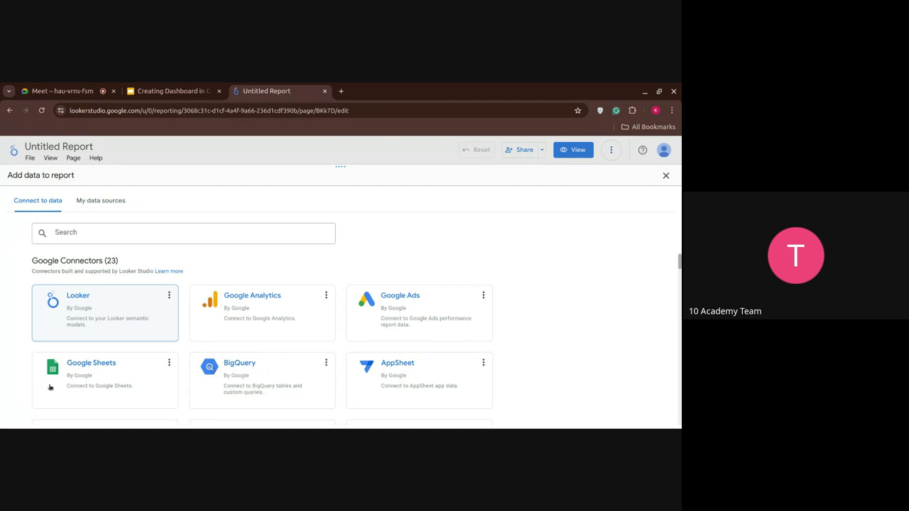
Step: Examine the available Google and partner data connectors for the report
scroll(50, 387, down, 1)
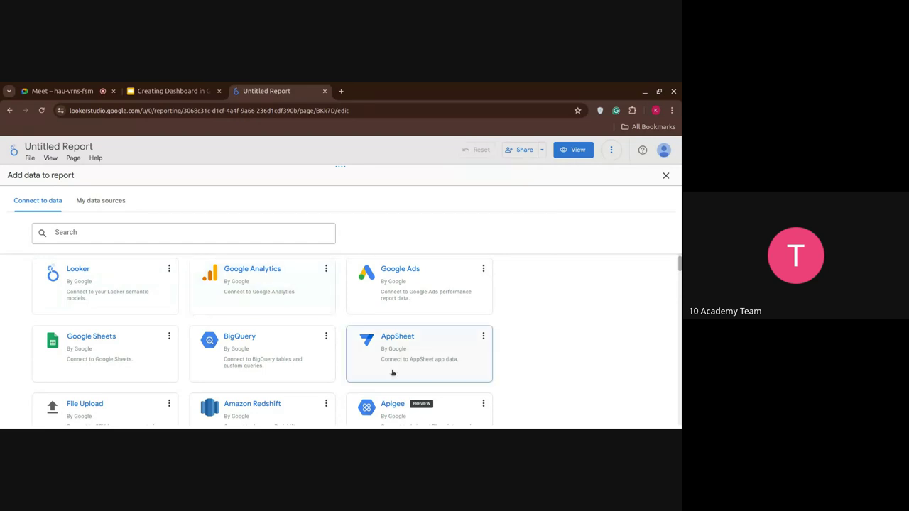
scroll(391, 375, down, 5)
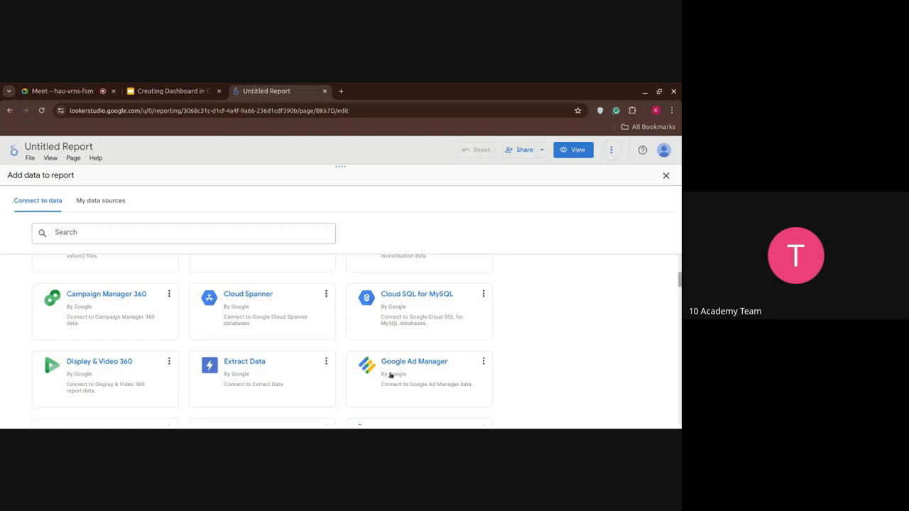
scroll(390, 375, down, 5)
scroll(390, 375, up, 1)
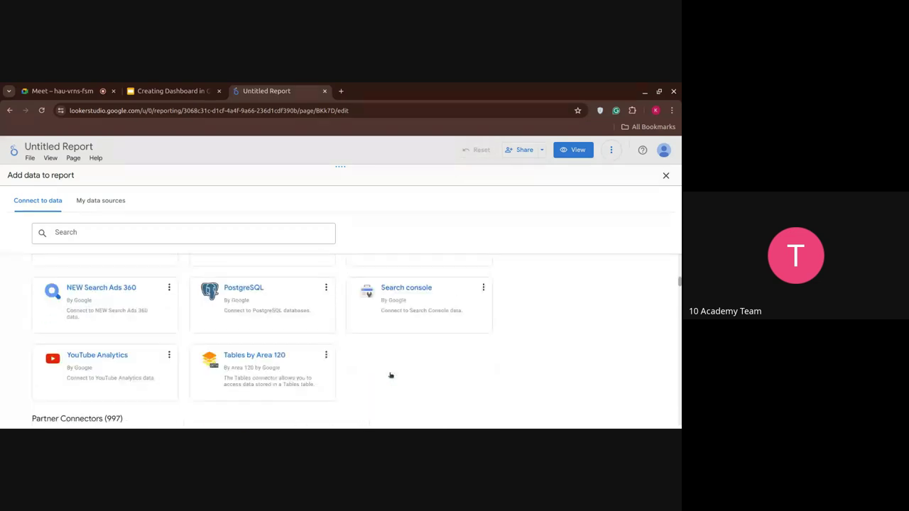
scroll(390, 375, up, 2)
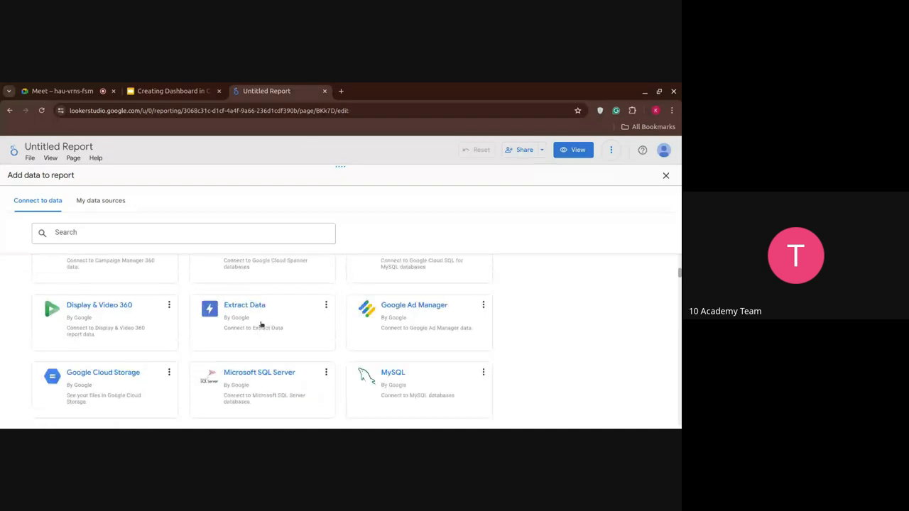
scroll(390, 391, down, 3)
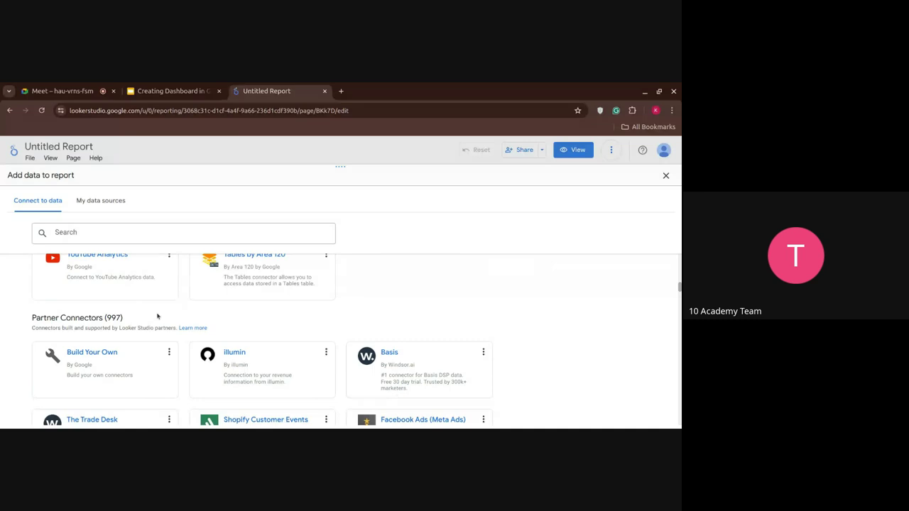
scroll(158, 316, up, 1)
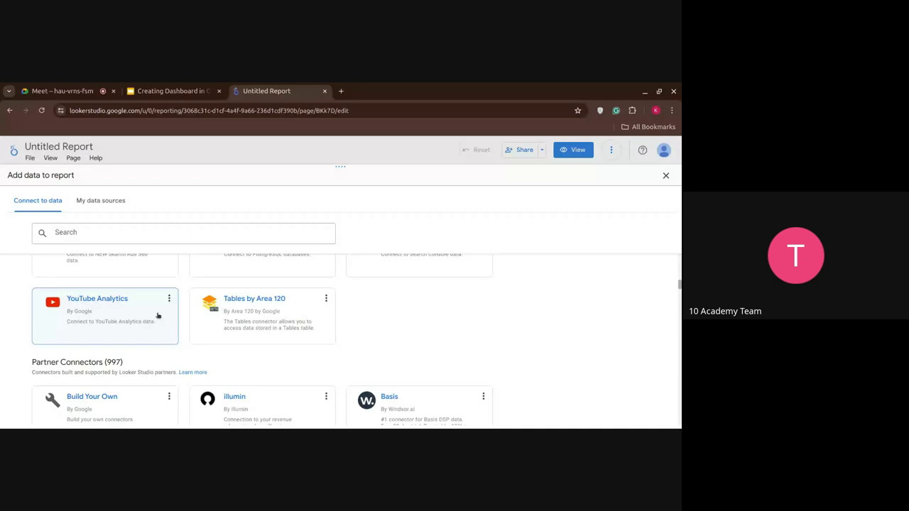
scroll(306, 390, down, 2)
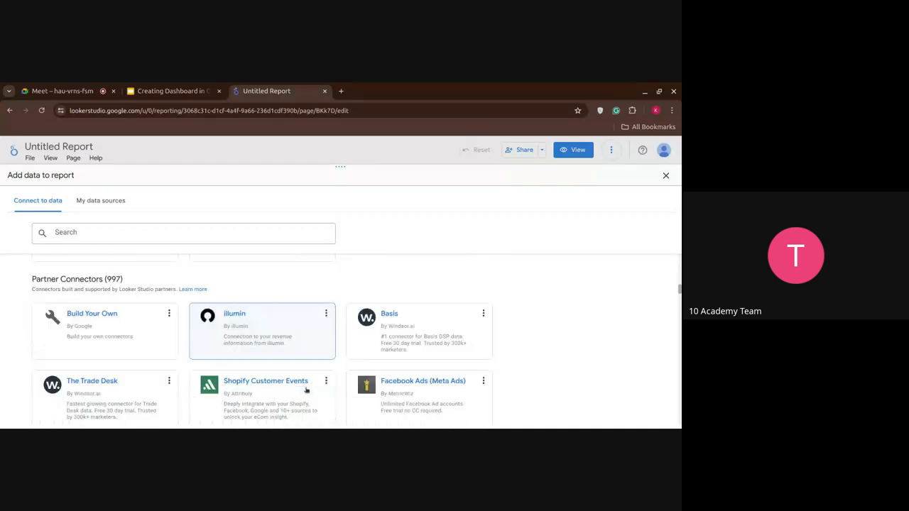
scroll(306, 390, down, 5)
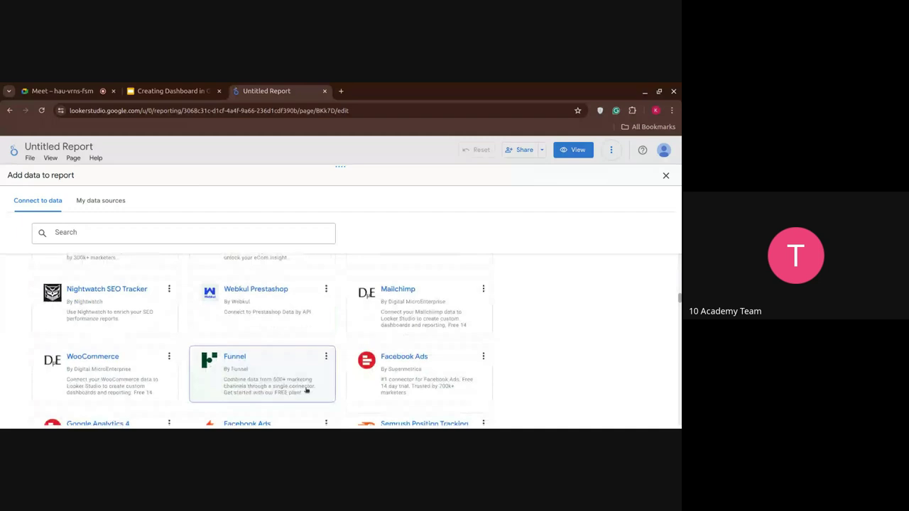
scroll(306, 390, down, 3)
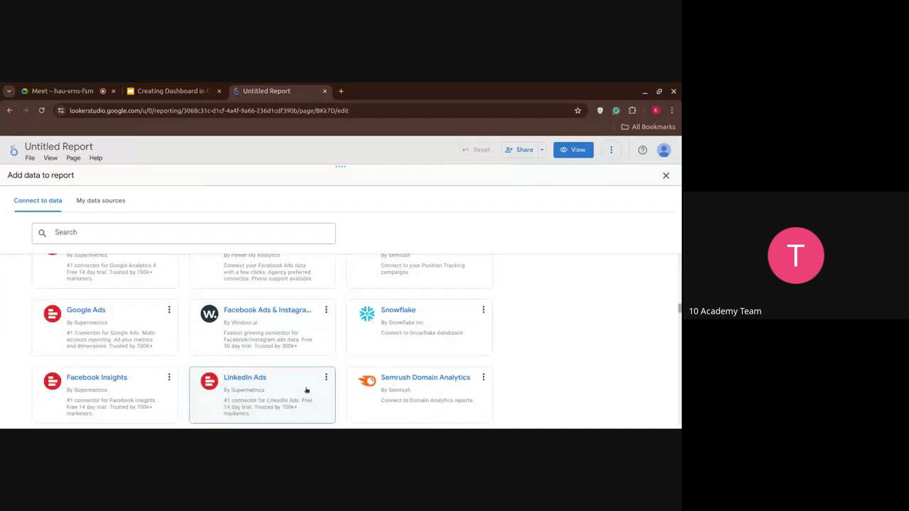
scroll(306, 390, down, 2)
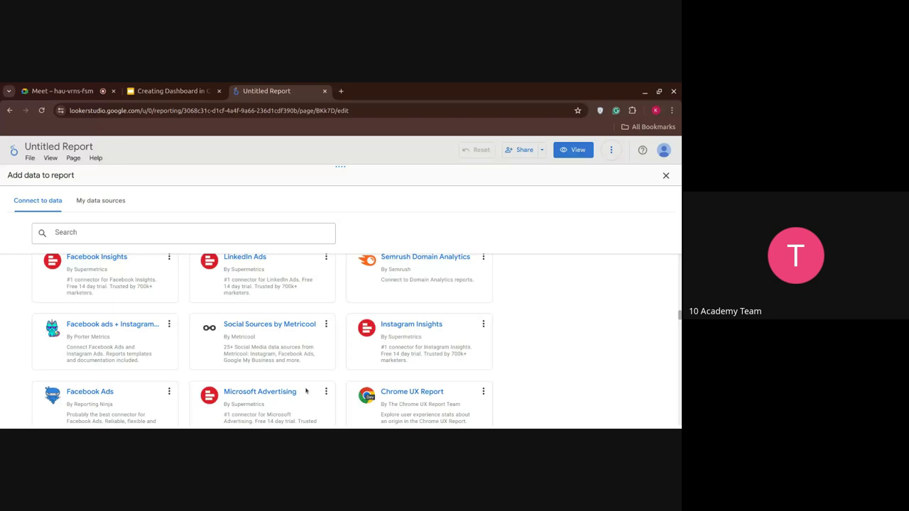
scroll(305, 390, down, 3)
scroll(306, 389, down, 5)
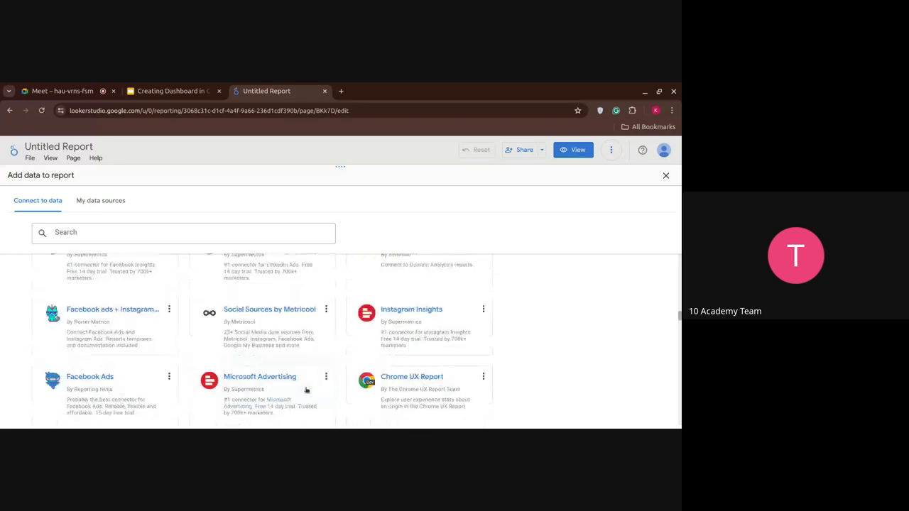
scroll(306, 390, up, 10)
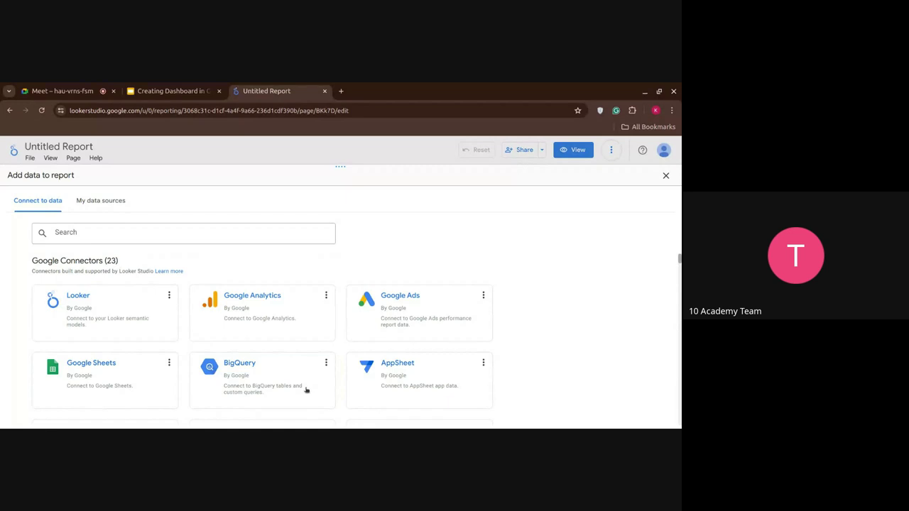
Step: Choose the Google Sheets connector and select the Sheet4 worksheet of the Tutorial spreadsheet as data source
click(272, 381)
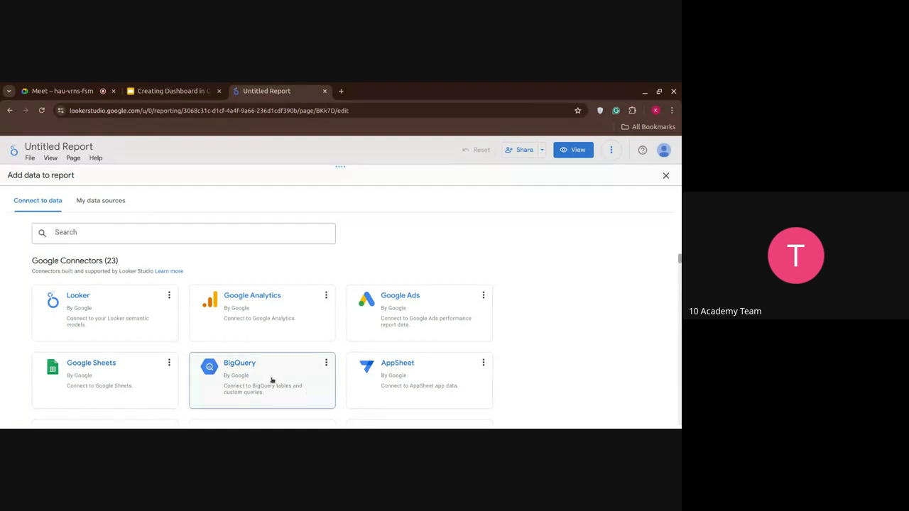
click(152, 373)
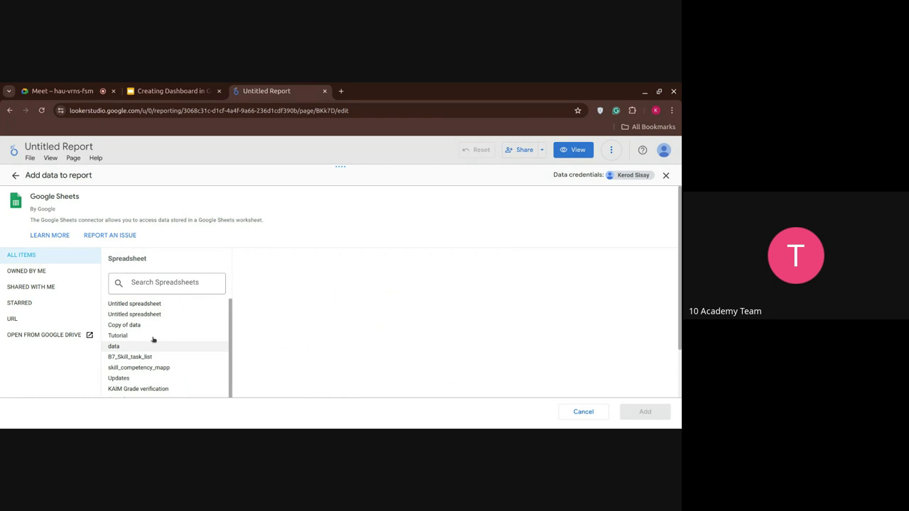
click(153, 338)
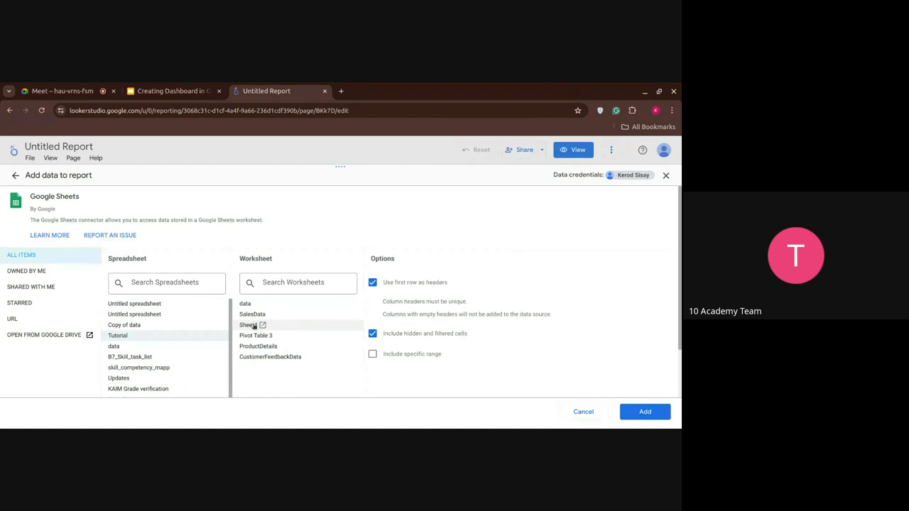
click(248, 325)
Step: Open the Tutorial spreadsheet in Google Sheets and compare the data in the Sheet4 and SalesData worksheets
click(262, 324)
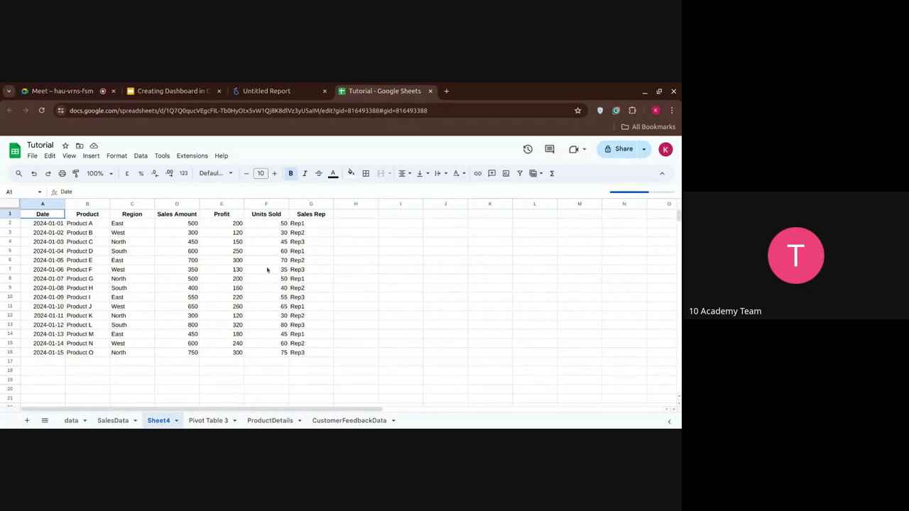
click(113, 420)
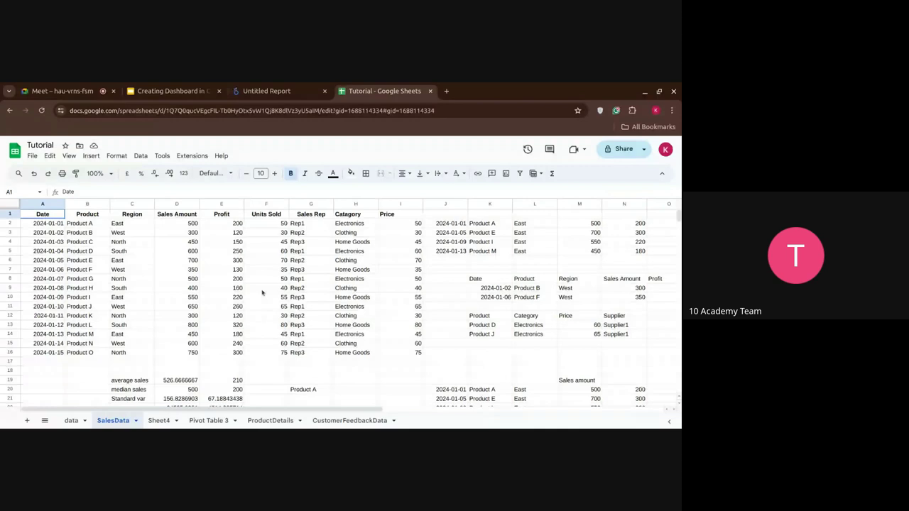
click(159, 420)
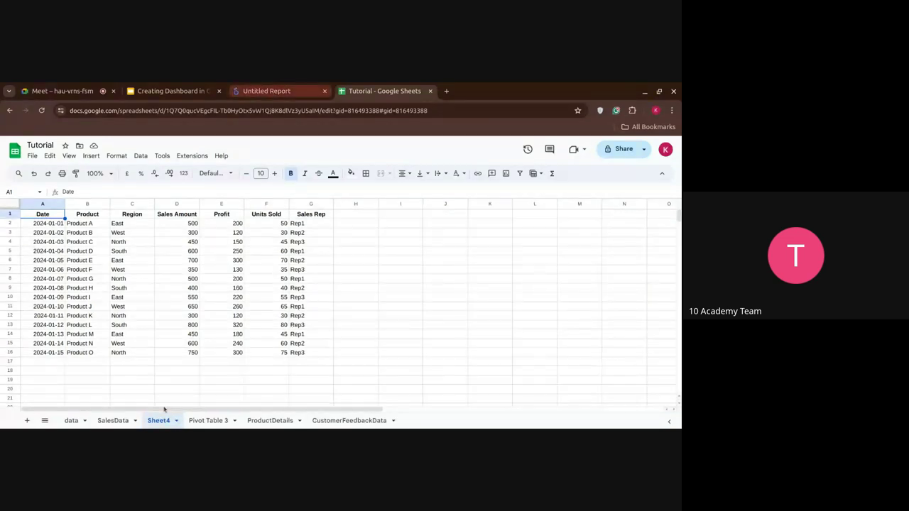
Step: Return to the Looker Studio report and add the Tutorial - Sheet4 data source to it
click(288, 95)
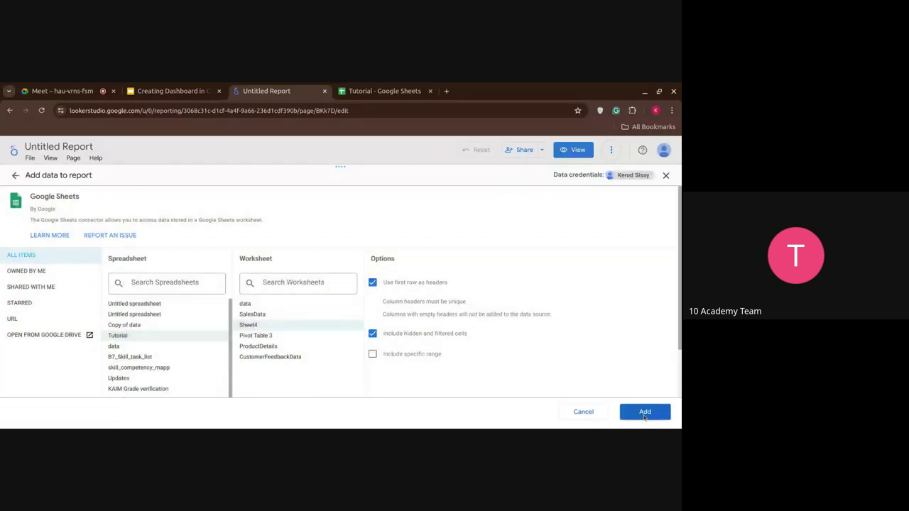
click(643, 412)
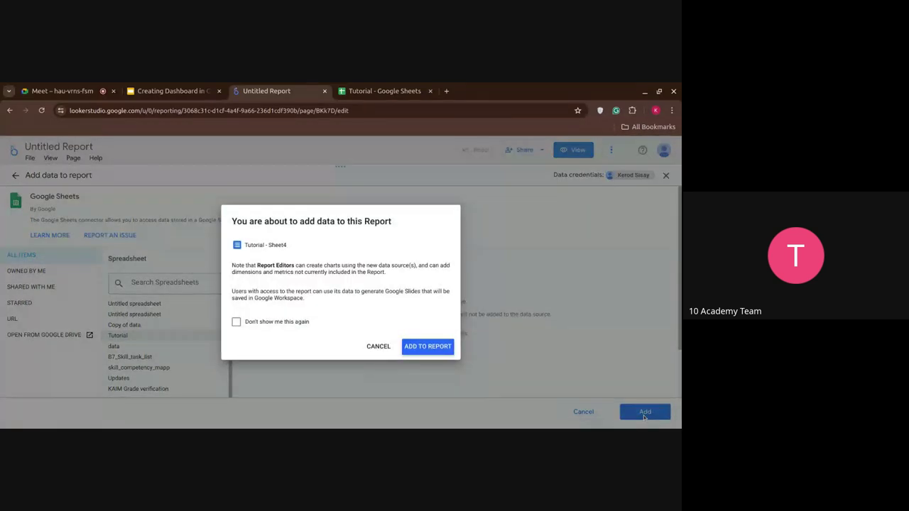
click(436, 342)
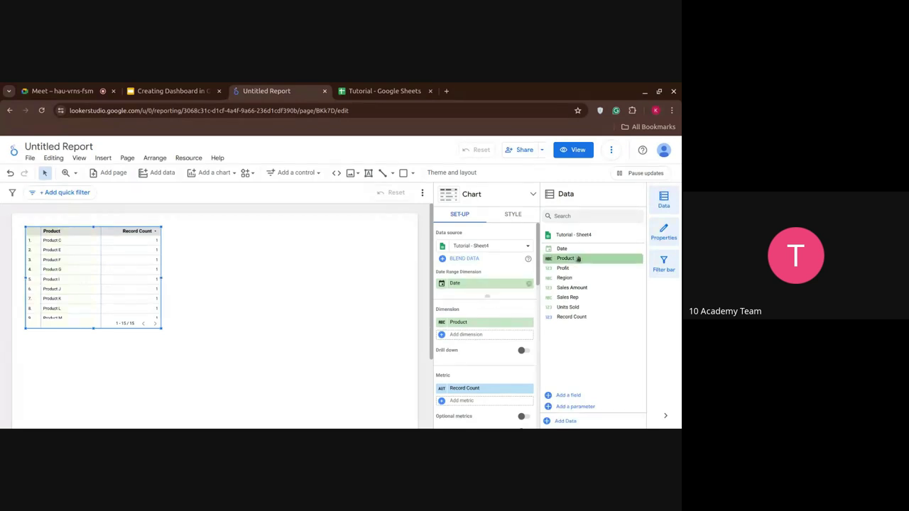
Step: Try to use the Product field as the table's date range dimension and place the Profit field on the report canvas
drag(579, 258, 489, 288)
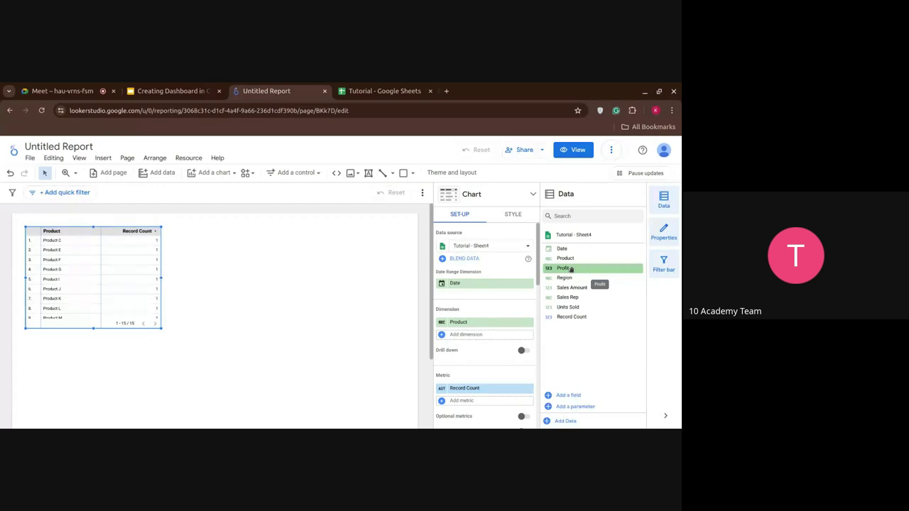
drag(570, 268, 321, 230)
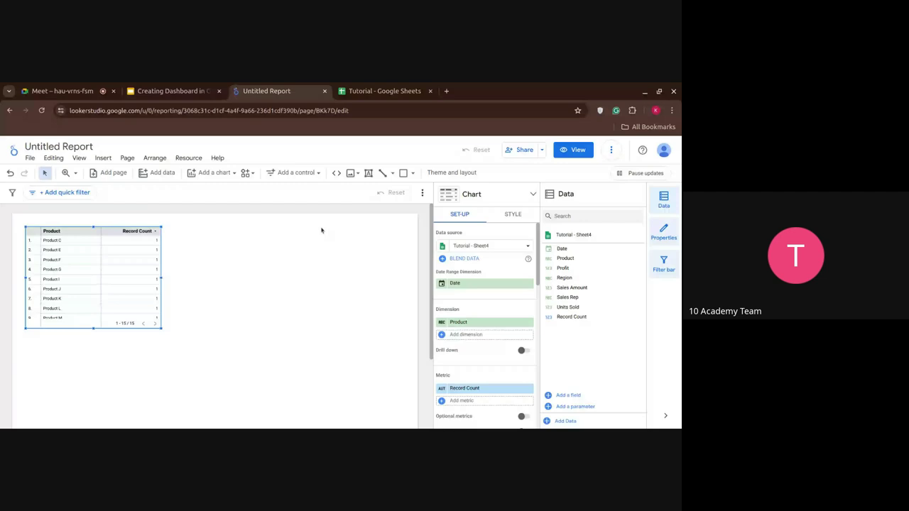
Step: Switch to the Tutorial spreadsheet in Google Sheets and start creating a report with its Looker Studio extension
click(86, 93)
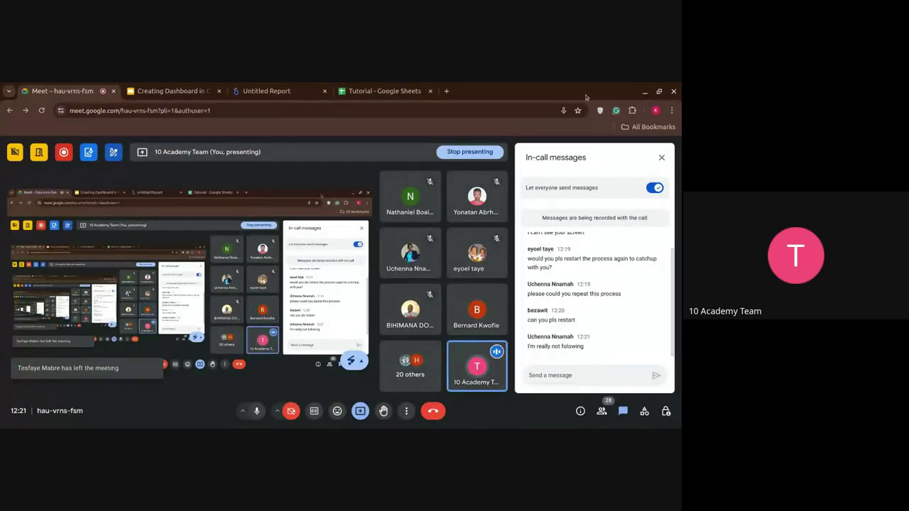
click(392, 92)
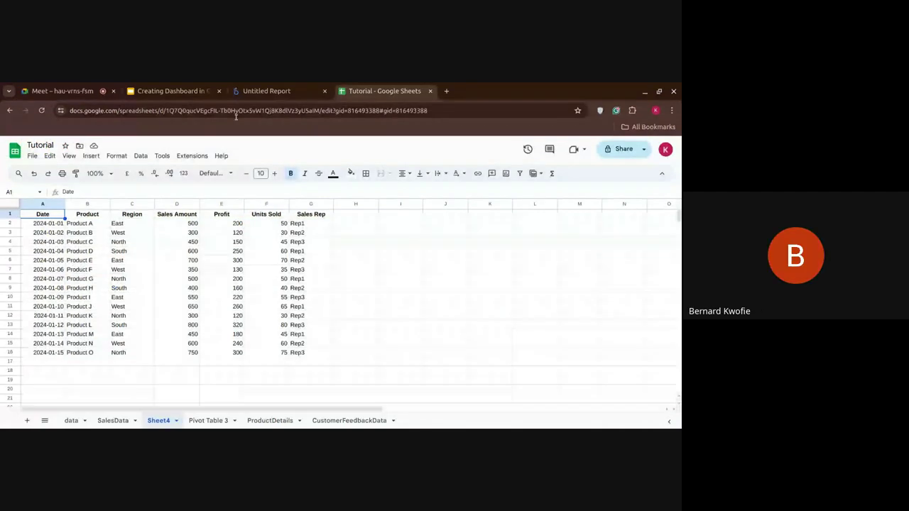
click(141, 155)
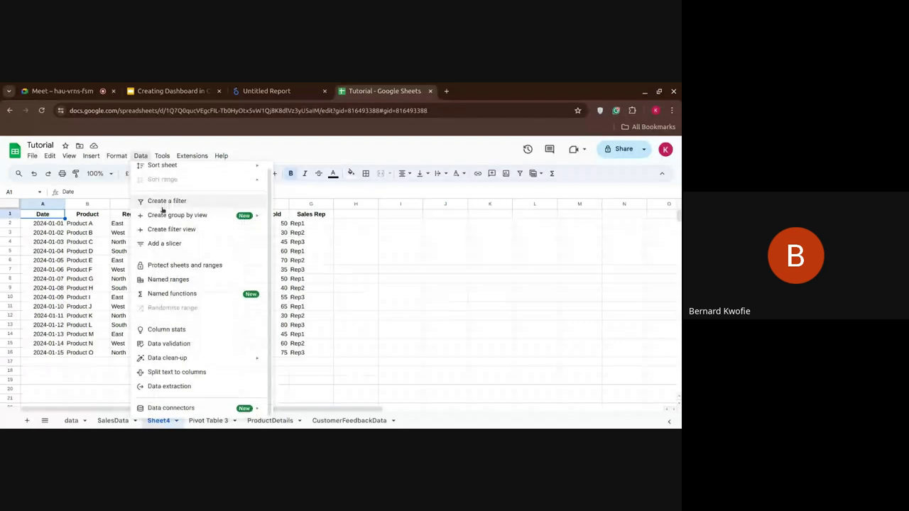
click(193, 156)
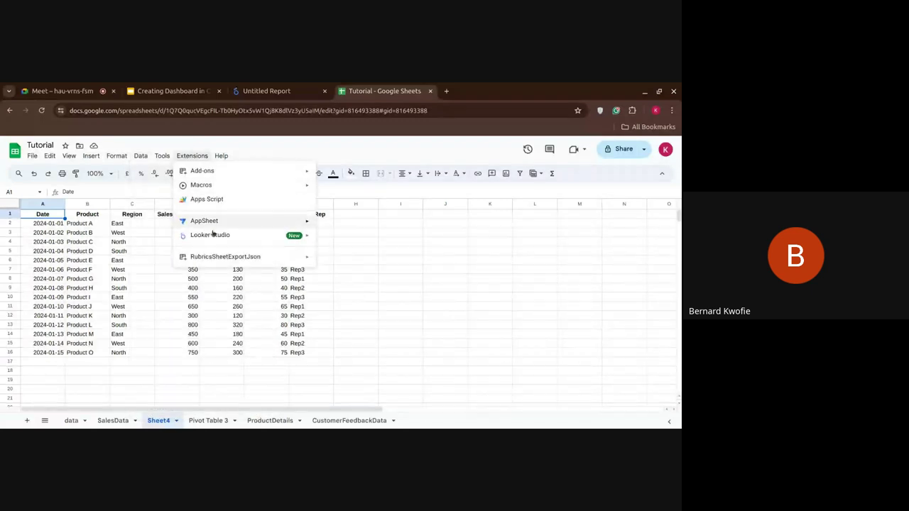
mouse_move(216, 238)
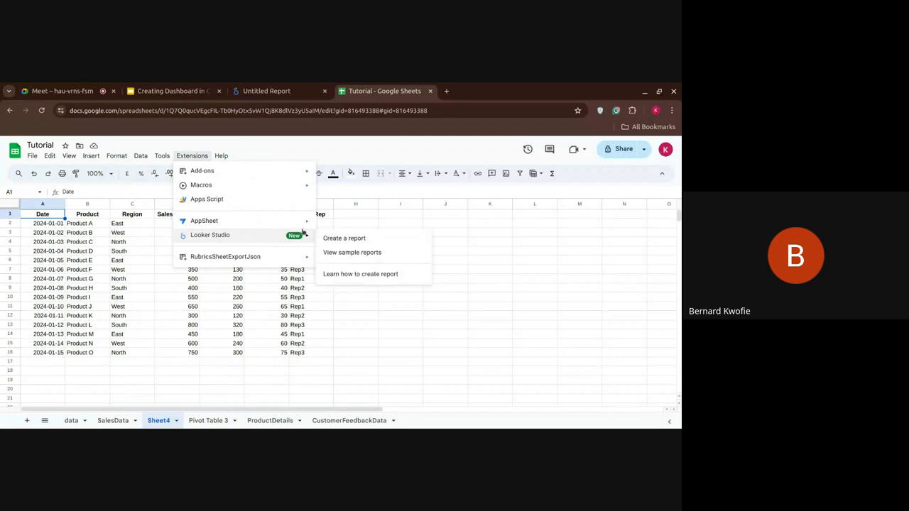
click(343, 238)
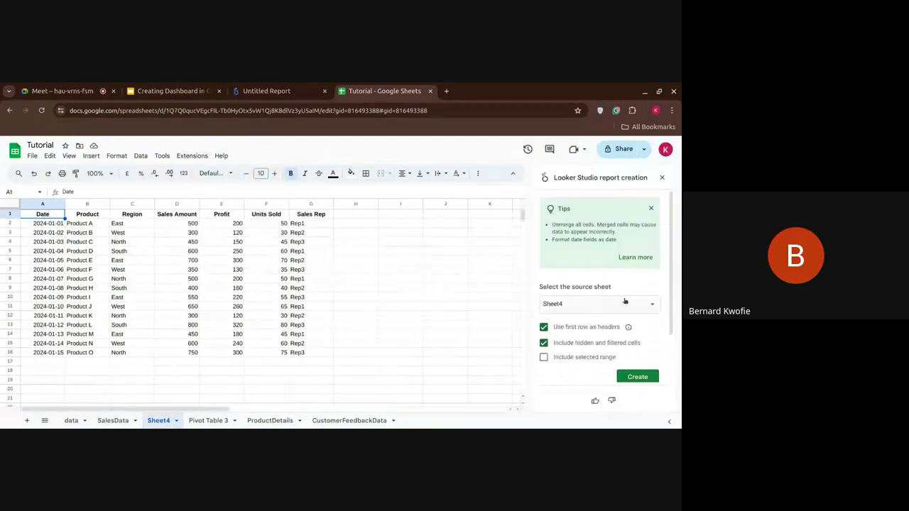
Step: Create a Looker Studio report from Sheet4 with the first row as headers, dismiss its canvas tip and close the report
scroll(624, 304, down, 2)
scroll(628, 312, up, 1)
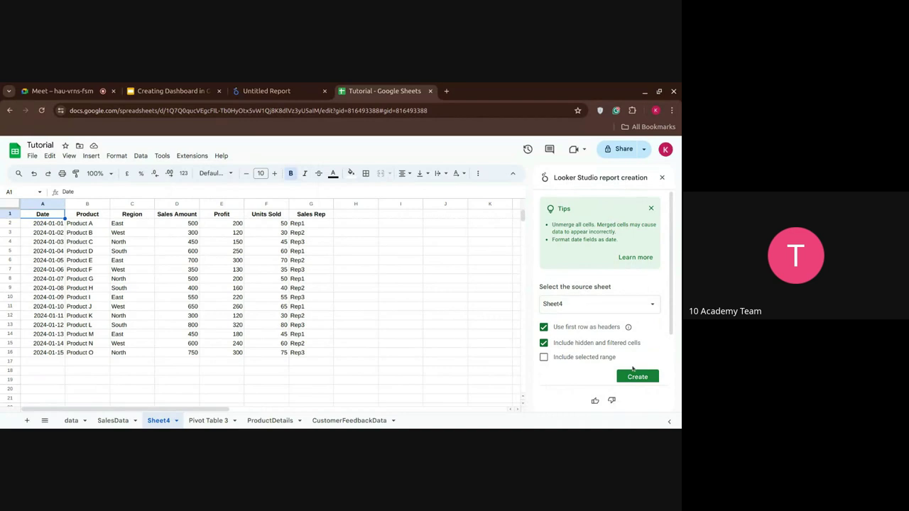
scroll(609, 310, down, 2)
click(632, 318)
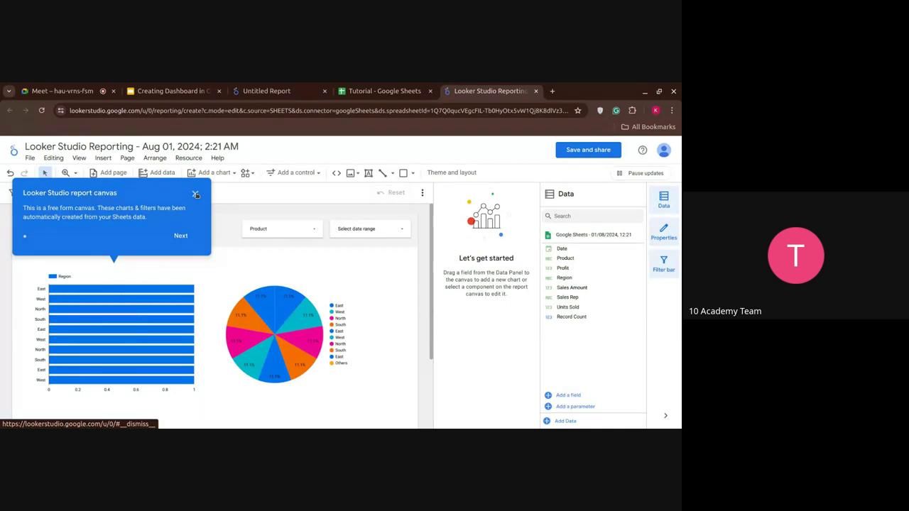
click(195, 193)
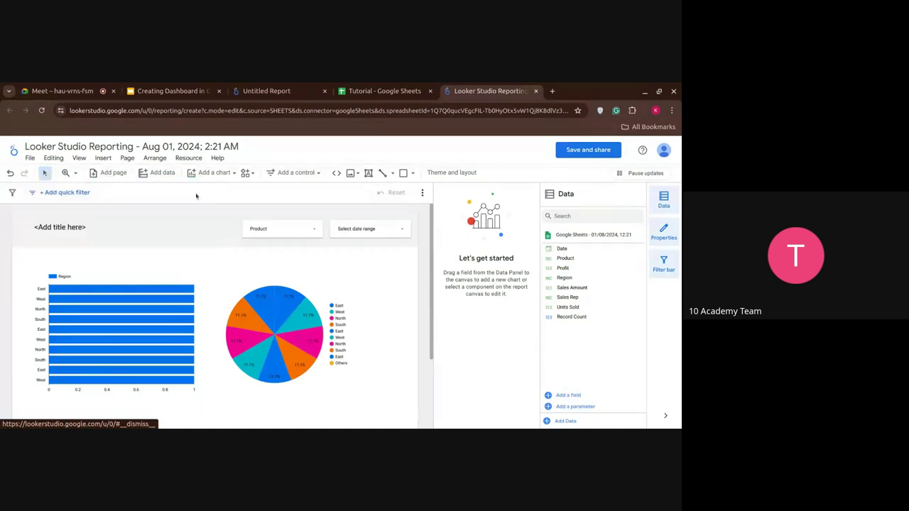
click(535, 92)
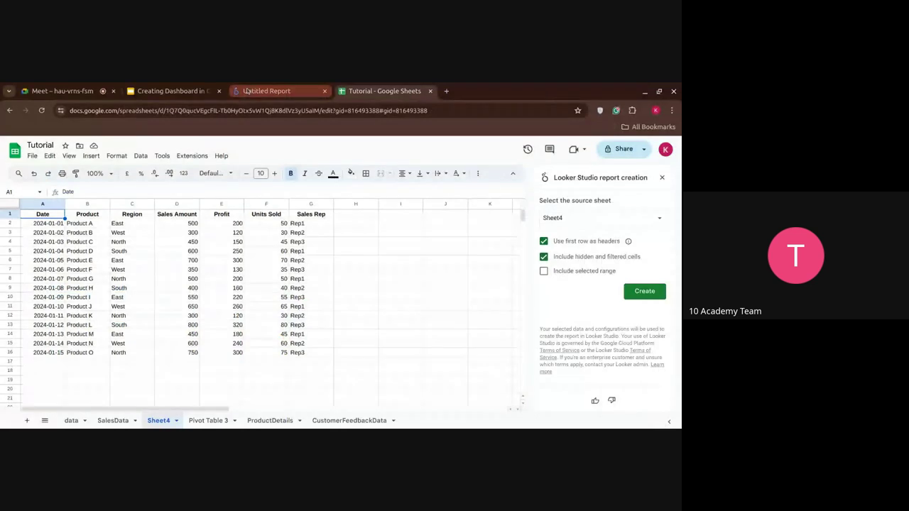
Step: Look at the Untitled Report's fields in Looker Studio and check the recent in-call messages in Google Meet
click(246, 91)
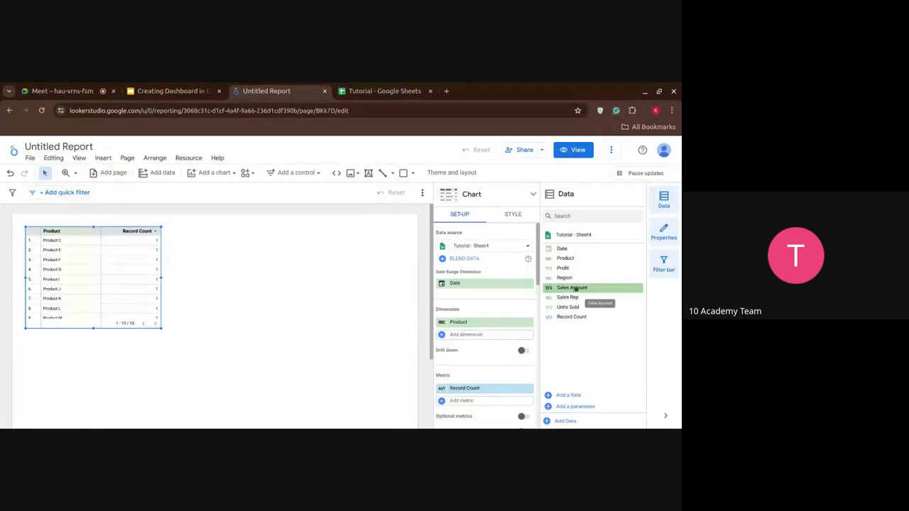
key(ctrl+1)
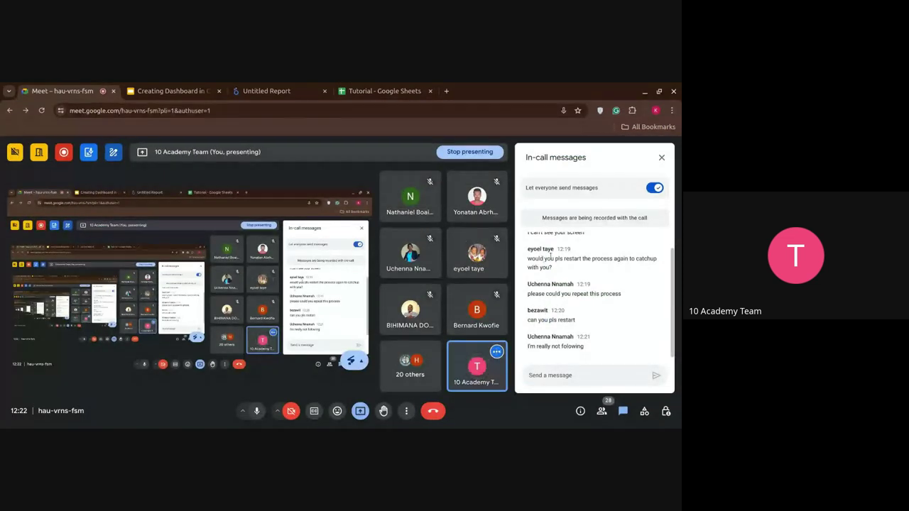
scroll(551, 256, up, 1)
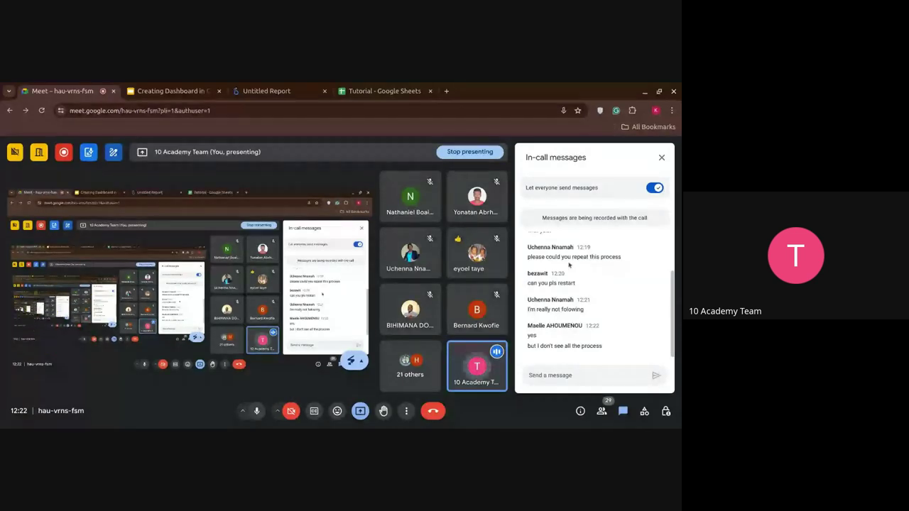
Step: Leave the current report, reopen Looker Studio from the "google studio" search results and create a new report
click(290, 92)
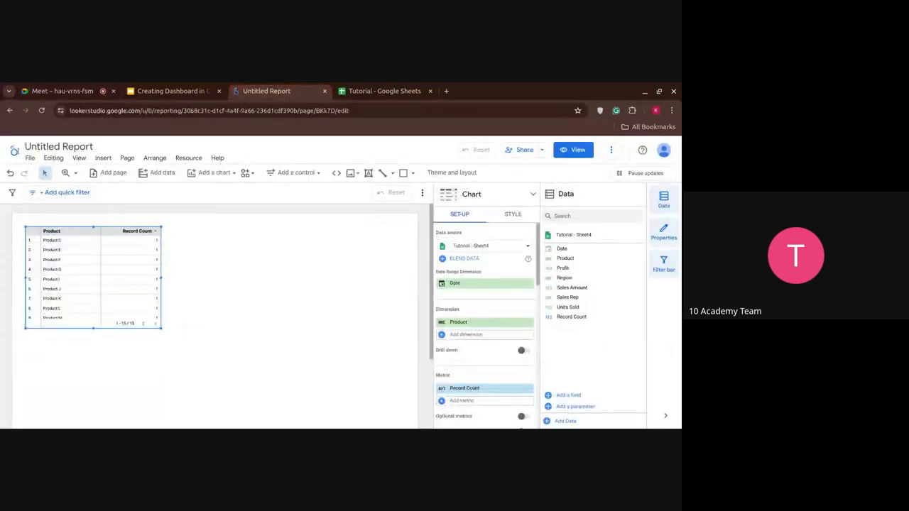
click(10, 110)
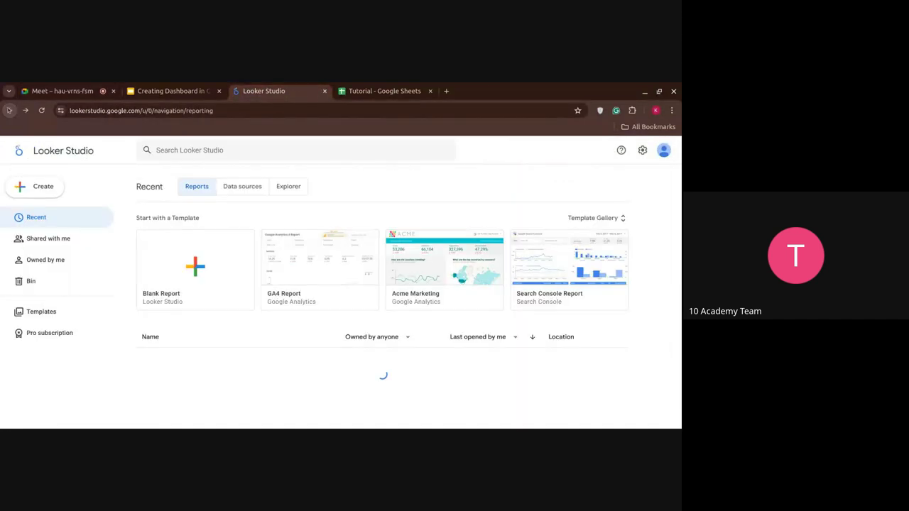
click(10, 110)
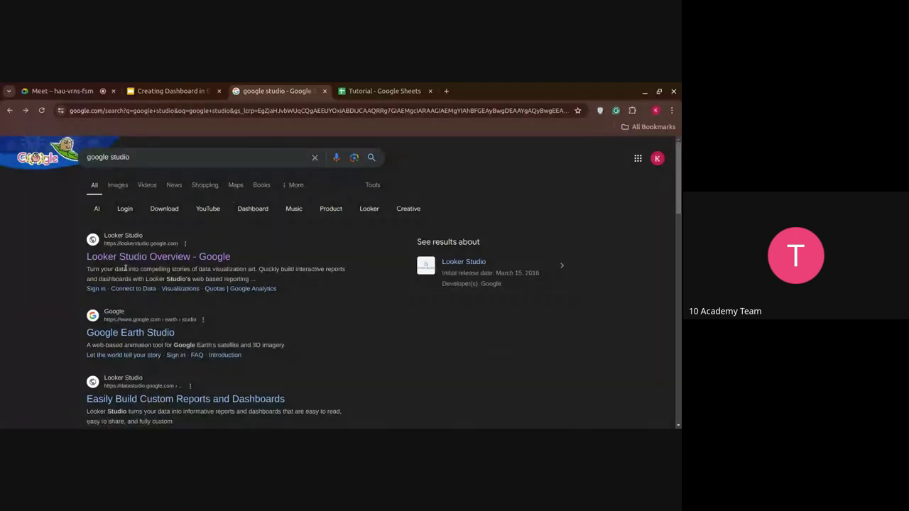
click(171, 262)
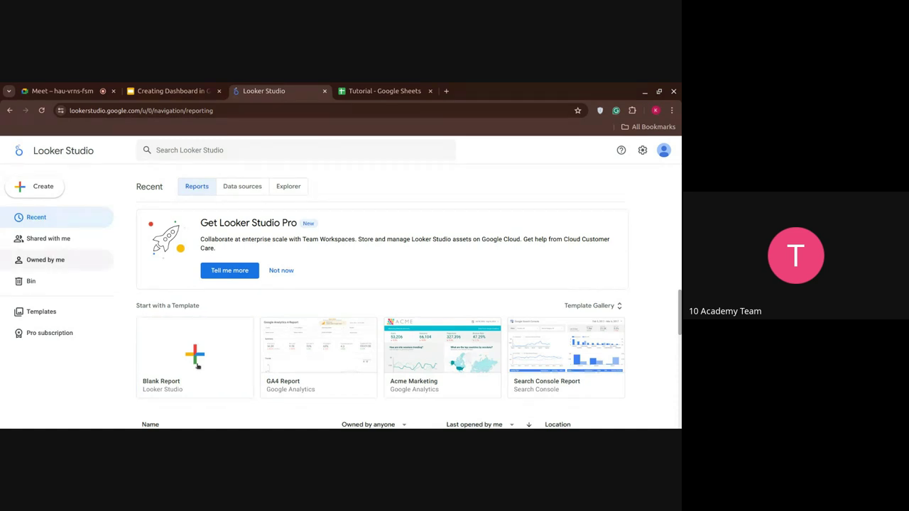
click(47, 184)
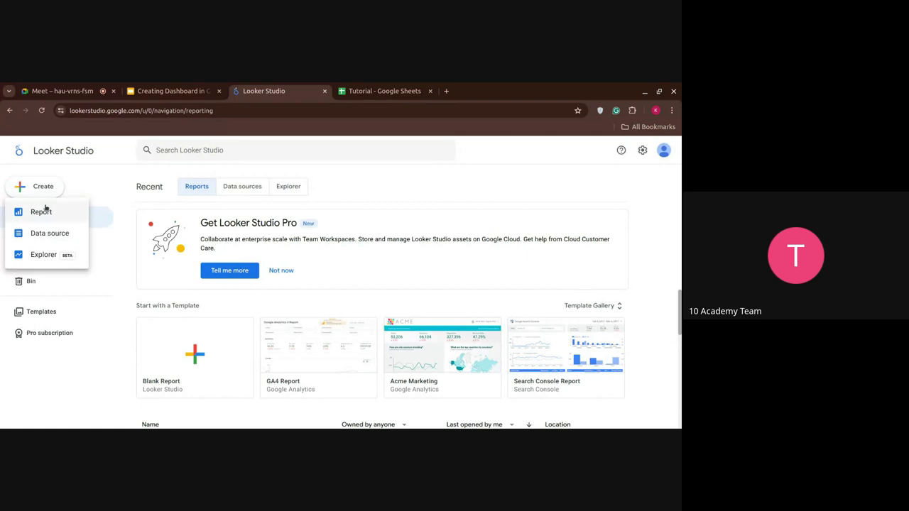
click(44, 207)
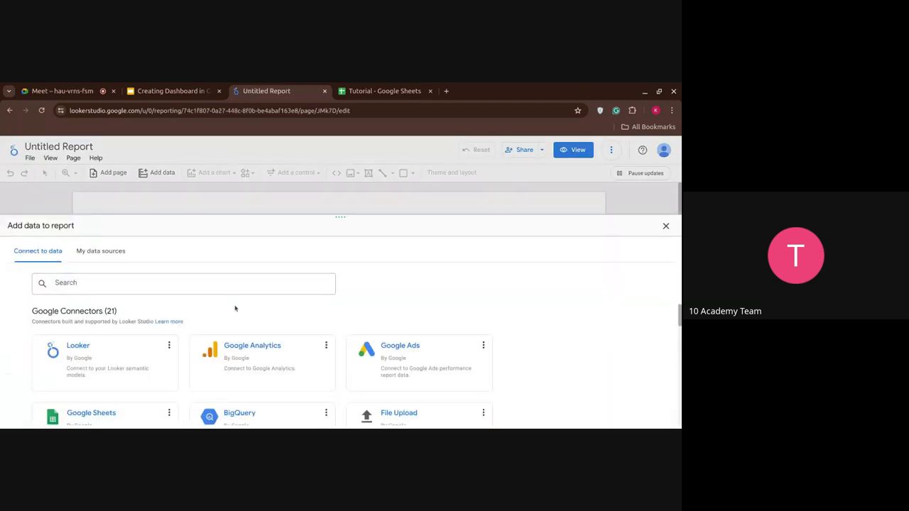
Step: Enlarge the data source area, choose the Google Sheets connector and select the Tutorial spreadsheet
drag(339, 217, 333, 186)
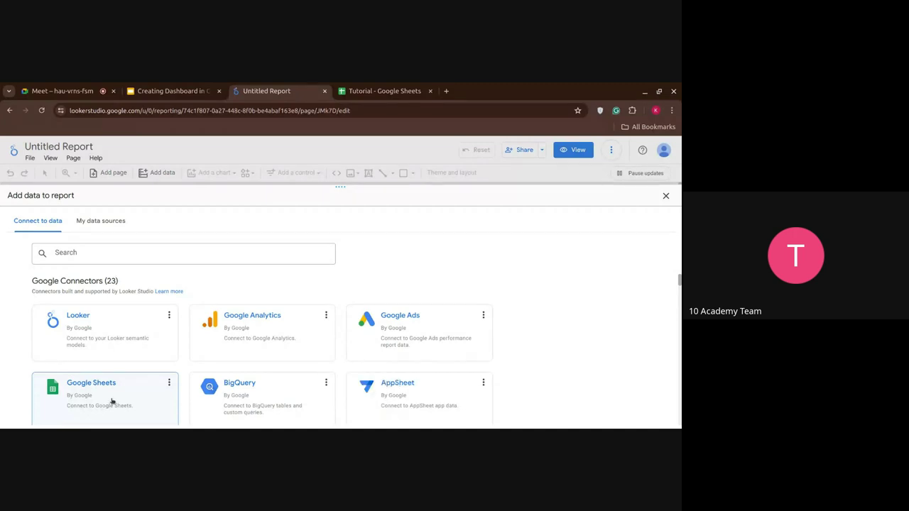
click(111, 401)
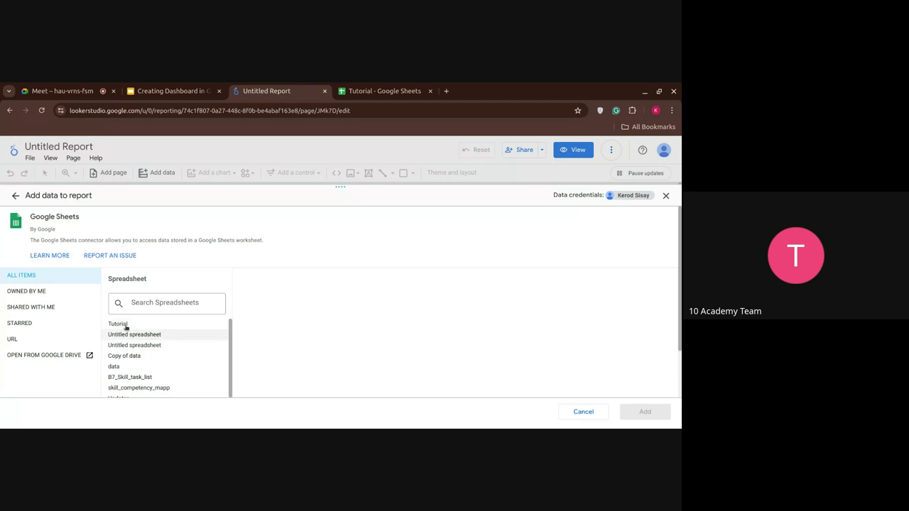
click(384, 90)
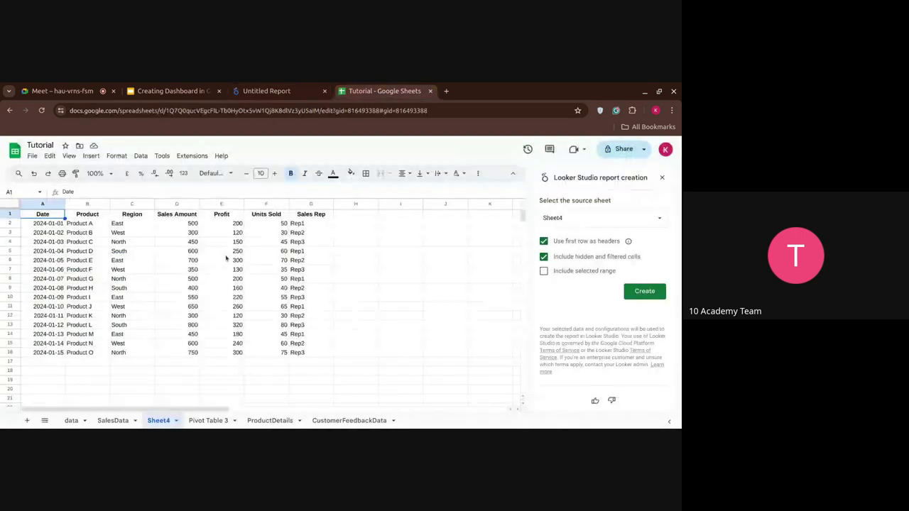
click(284, 90)
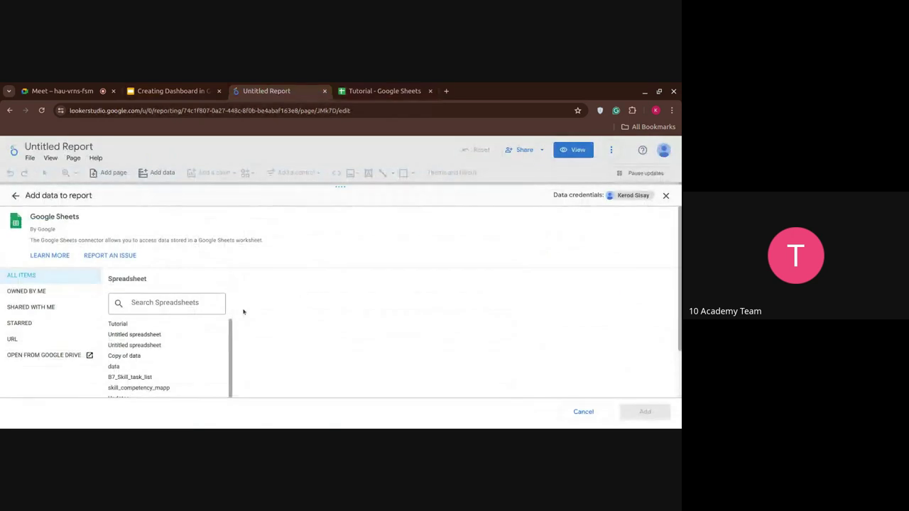
click(164, 322)
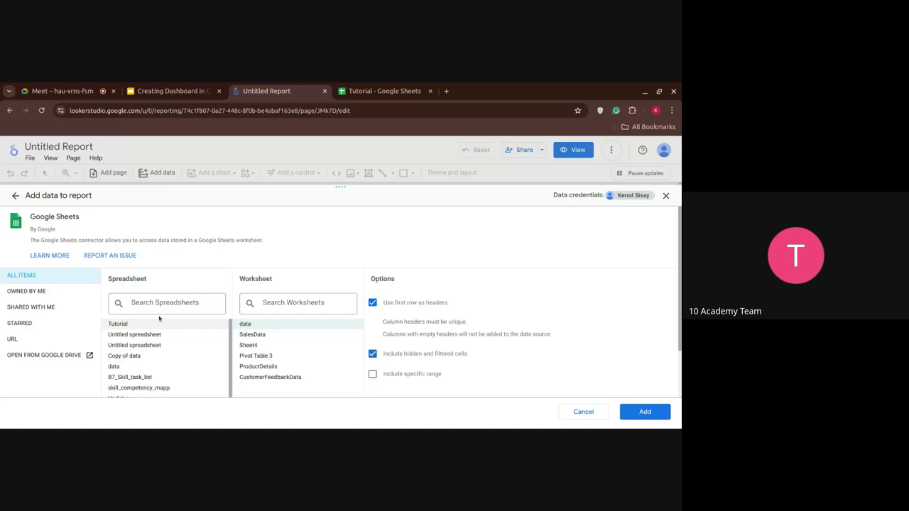
Step: Check the worksheets in the Tutorial spreadsheet, select Sheet4 as the worksheet and add it to the report
click(391, 93)
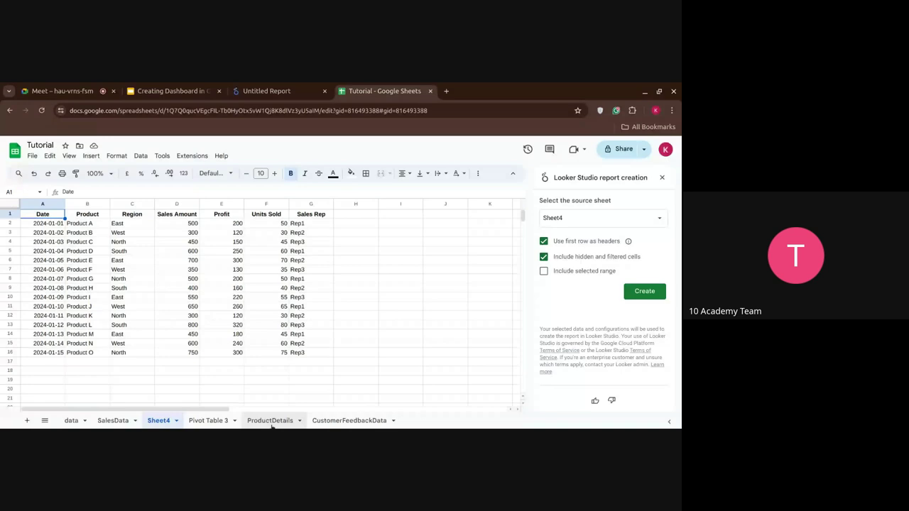
click(267, 91)
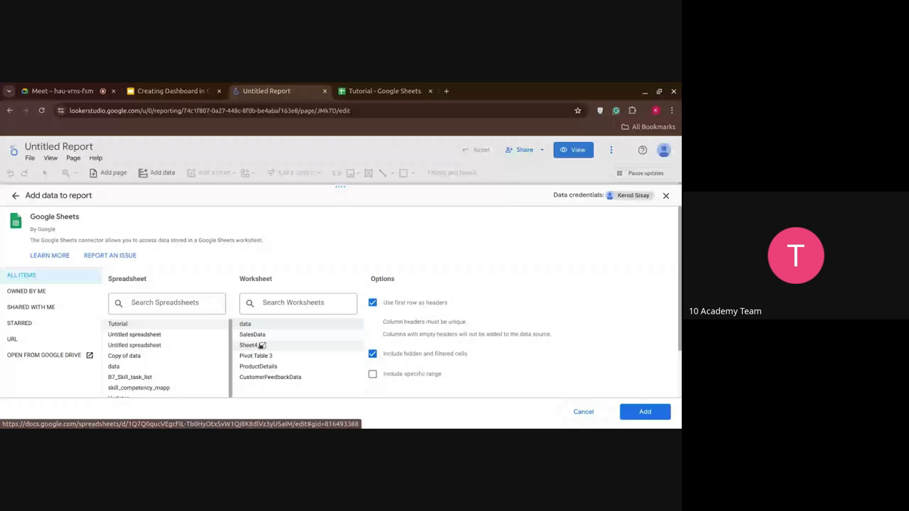
click(262, 345)
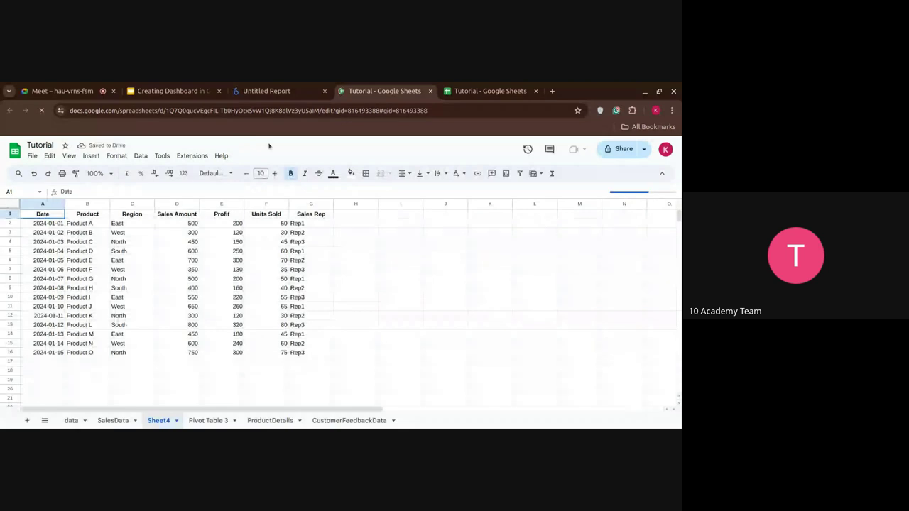
click(272, 92)
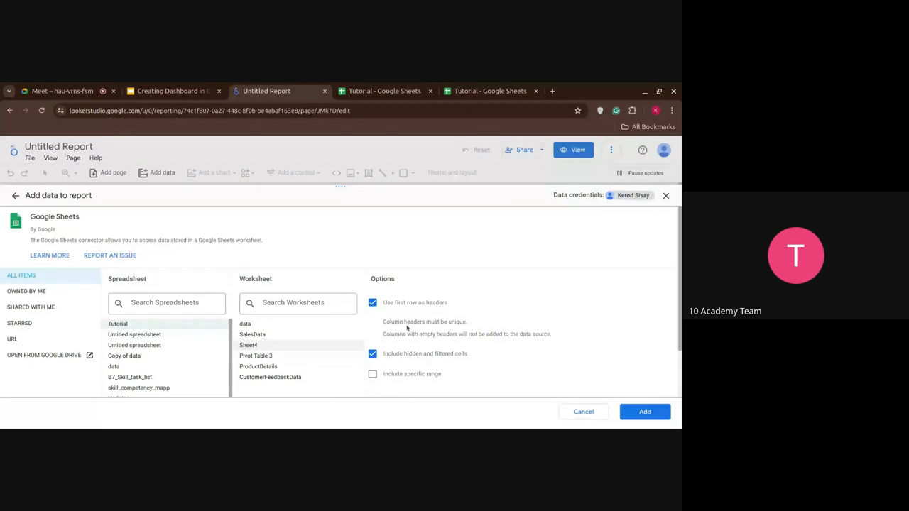
click(646, 415)
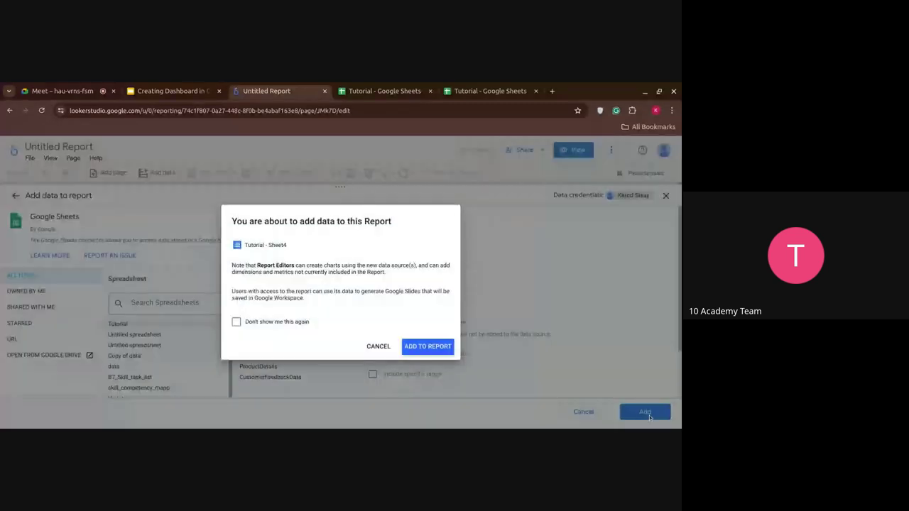
click(439, 345)
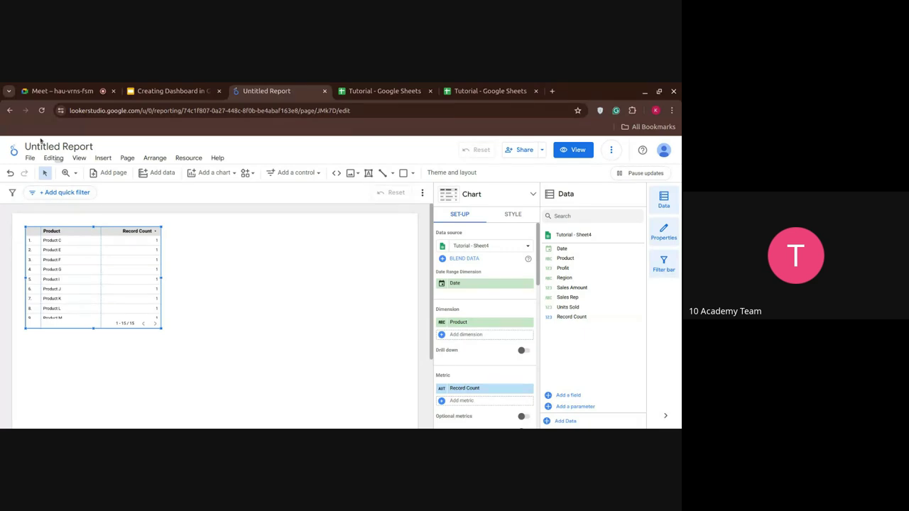
Step: Switch to Google Meet and read through the participants' in-call messages and questions
click(70, 91)
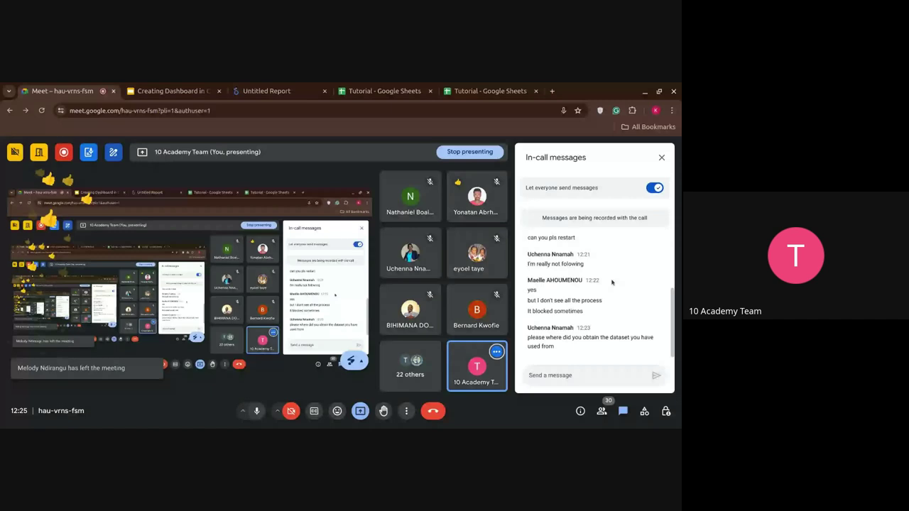
scroll(611, 282, up, 3)
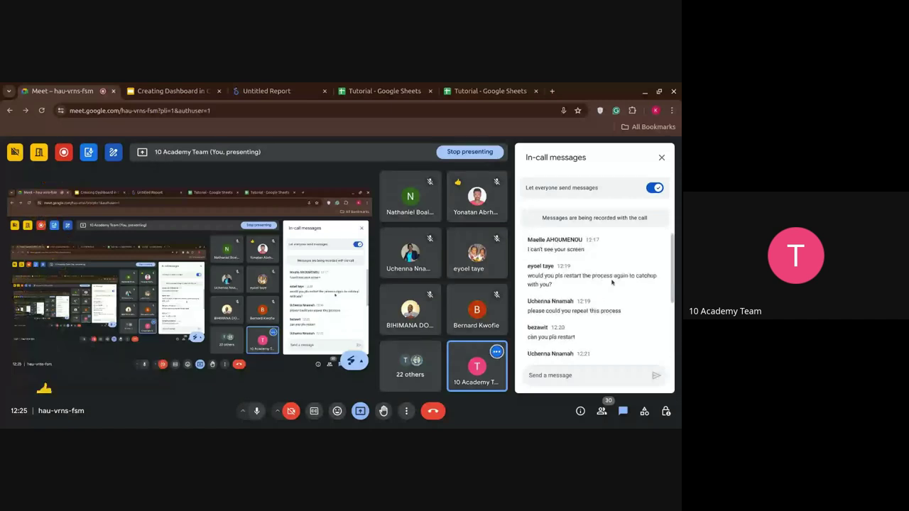
scroll(611, 282, down, 1)
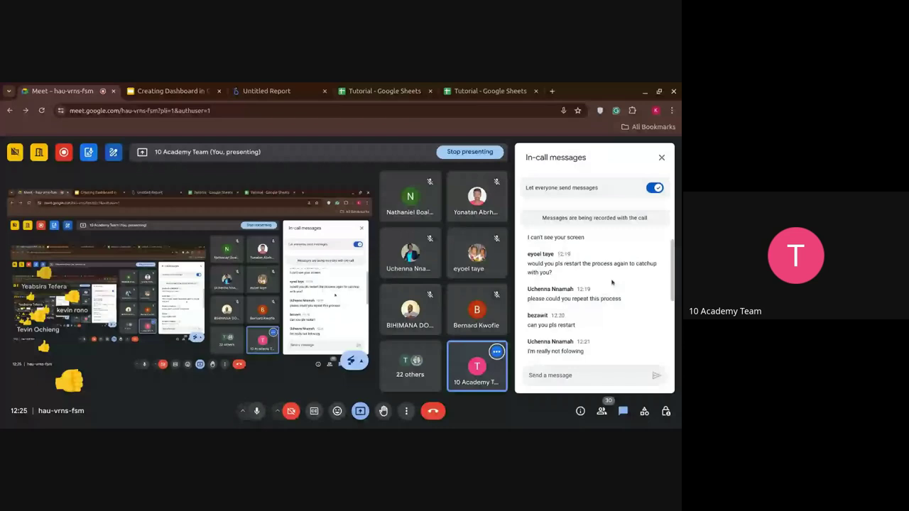
scroll(611, 282, down, 2)
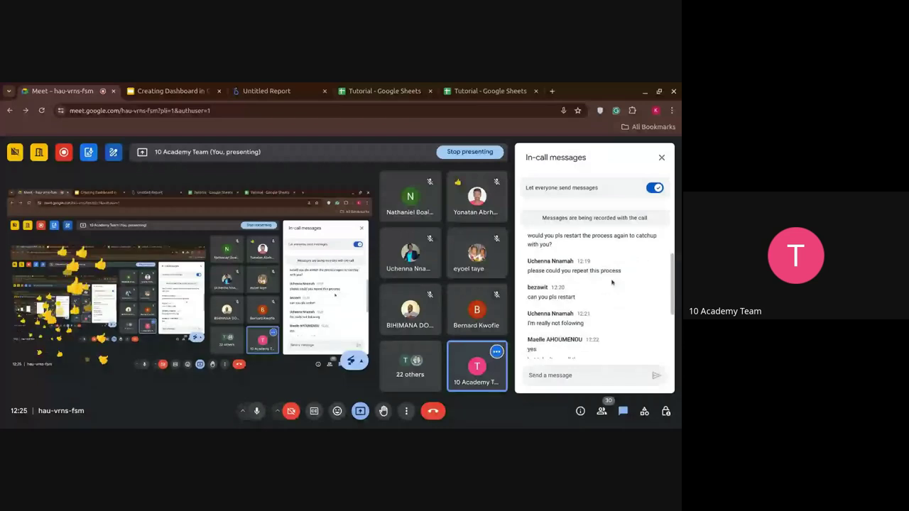
scroll(611, 281, up, 3)
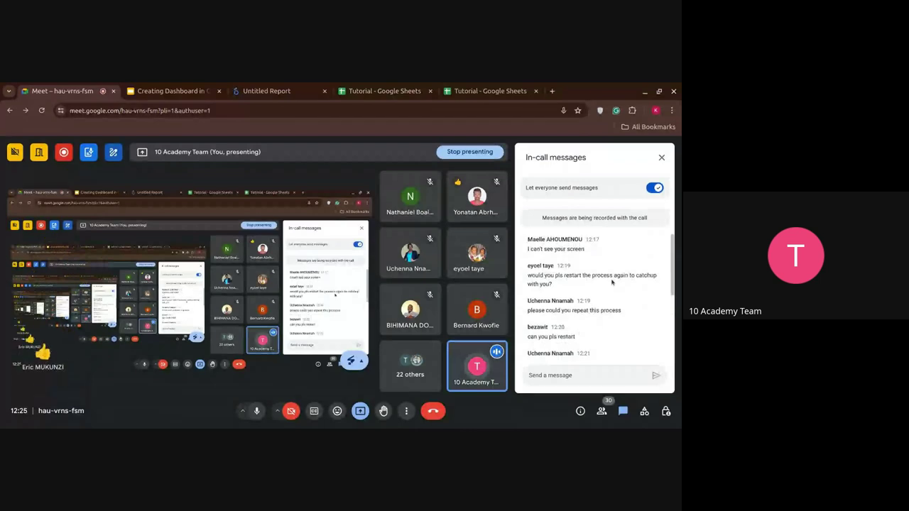
Step: Read the remaining in-call messages in Google Meet down to the newest one
scroll(612, 282, down, 1)
scroll(611, 282, down, 2)
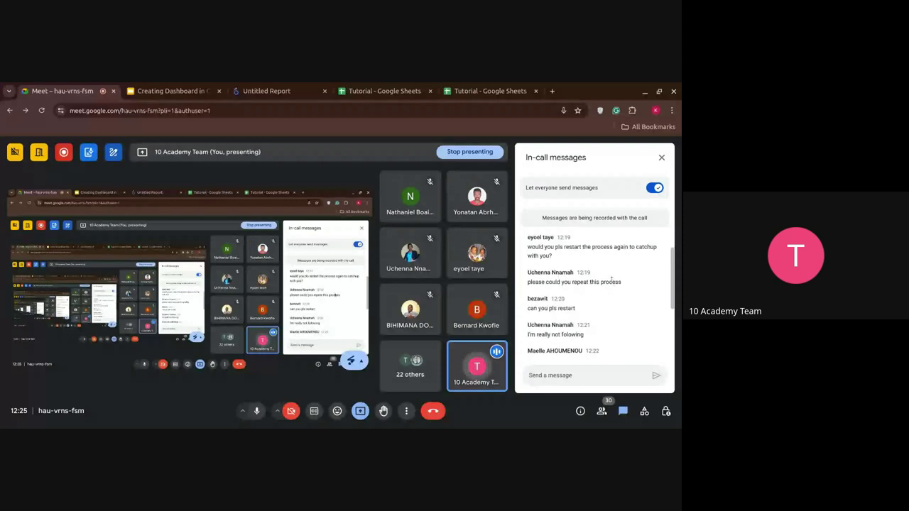
scroll(548, 319, down, 5)
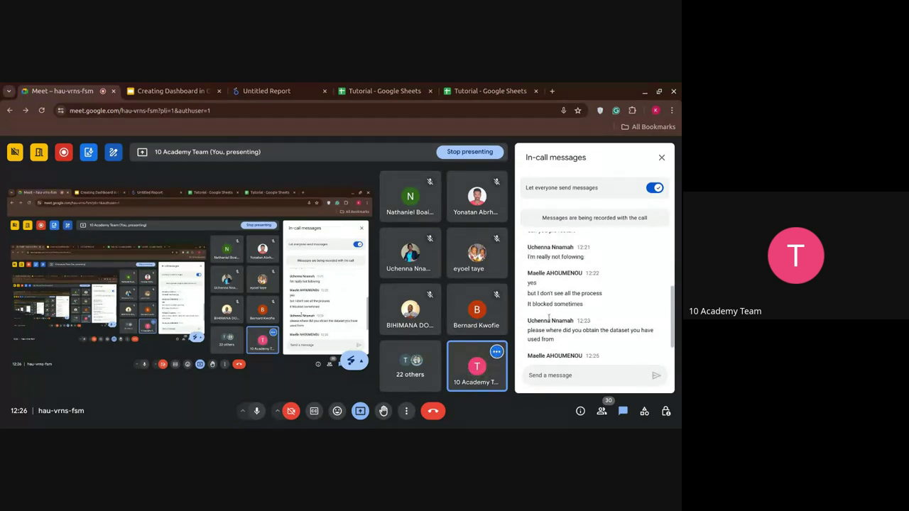
scroll(549, 320, down, 2)
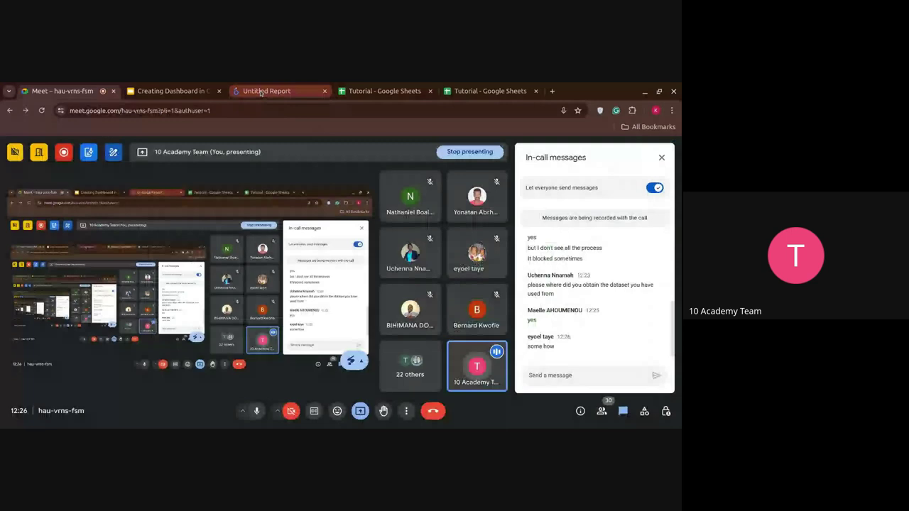
Step: Leave the untitled report for the Looker Studio home page and check the newest replies in the Google Meet chat
click(261, 93)
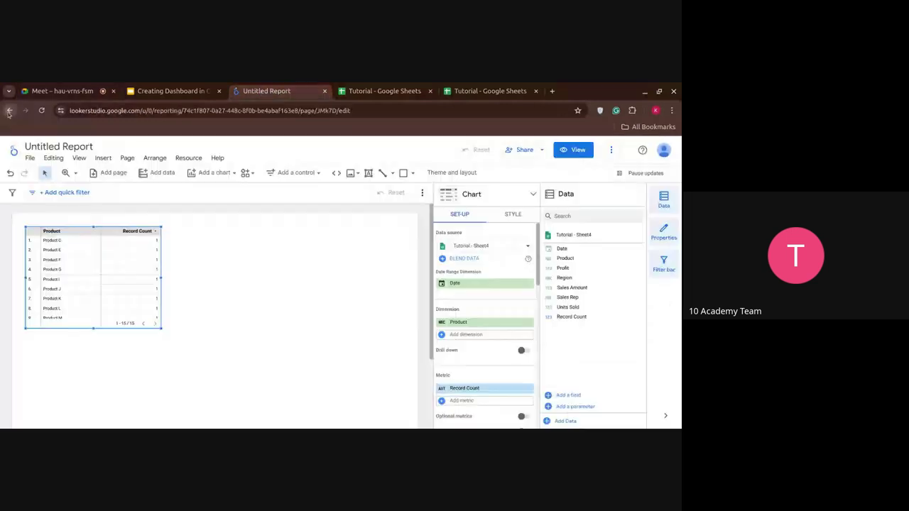
click(9, 111)
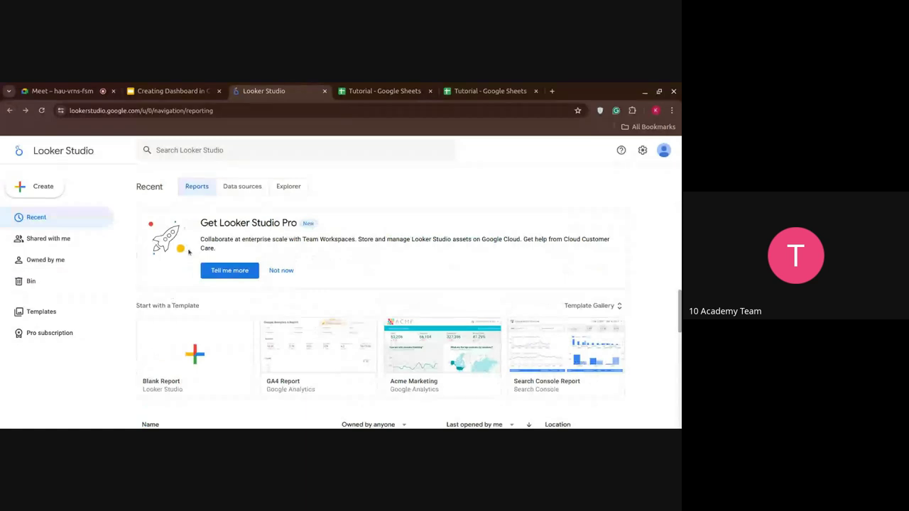
click(73, 93)
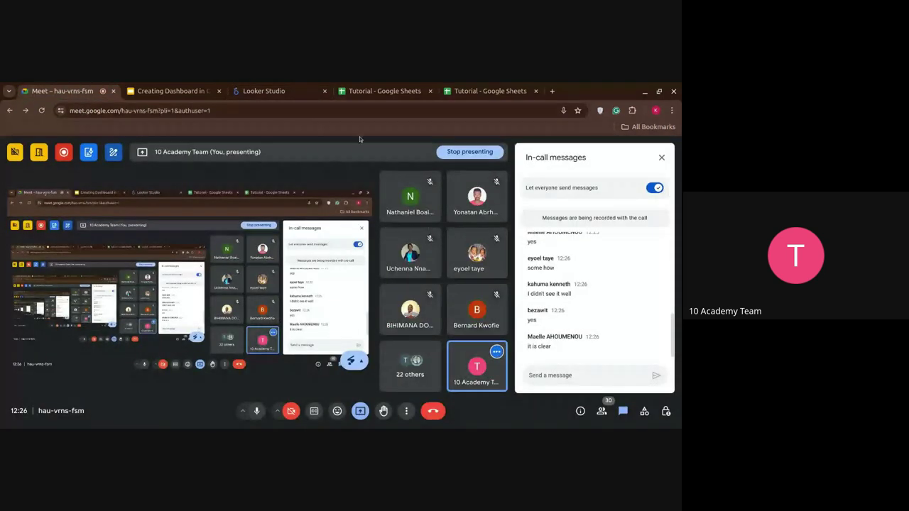
mouse_move(413, 218)
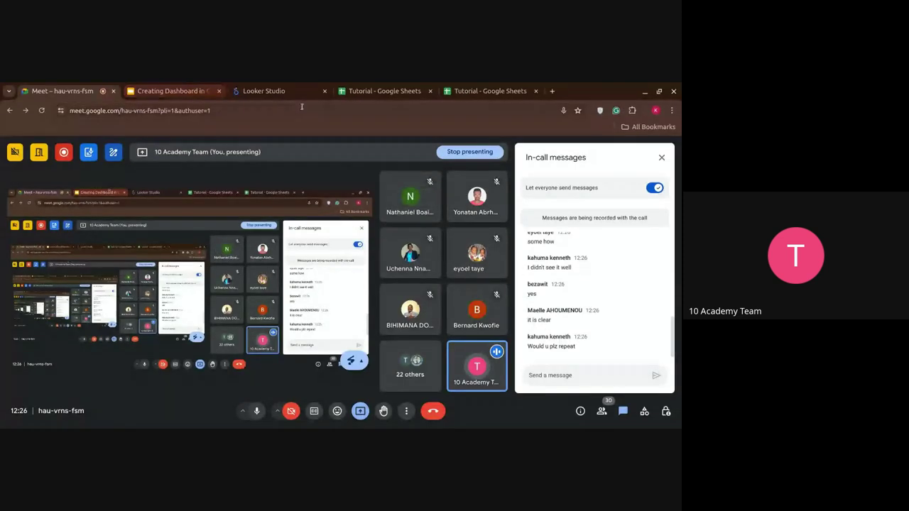
Step: Switch back to the Looker Studio home page and create a new report
click(283, 91)
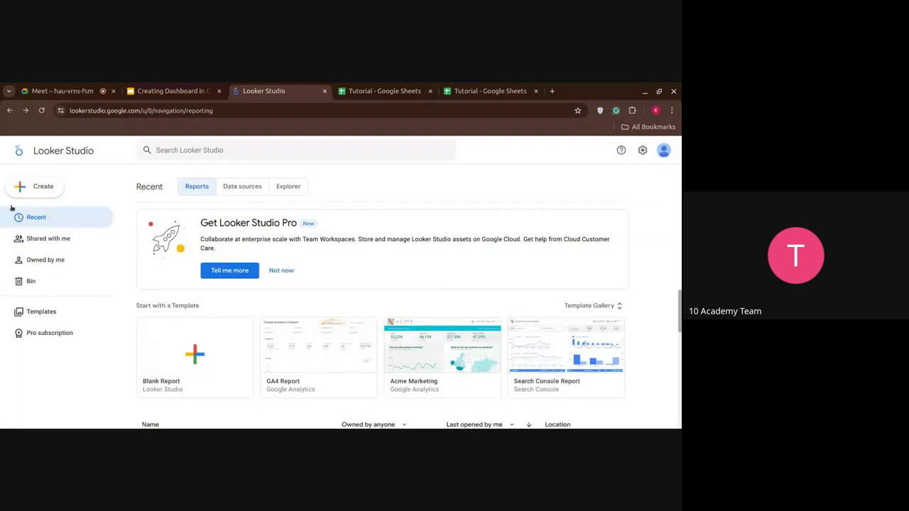
click(51, 184)
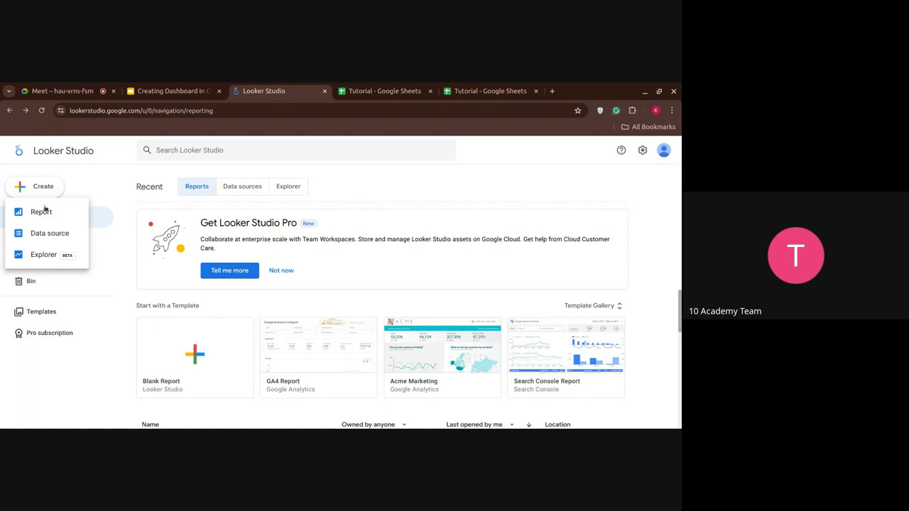
click(44, 209)
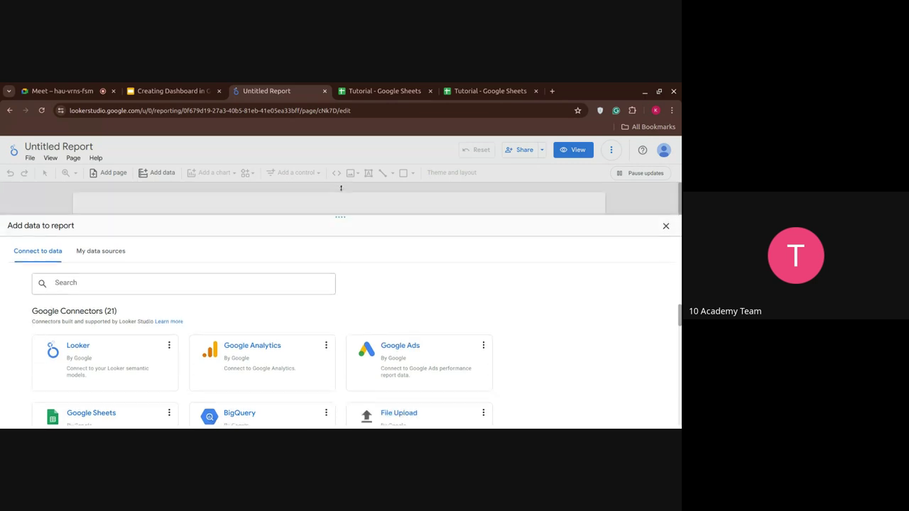
Step: Enlarge the area for adding data, choose the Google Sheets connector and select the Tutorial spreadsheet
drag(340, 188, 341, 161)
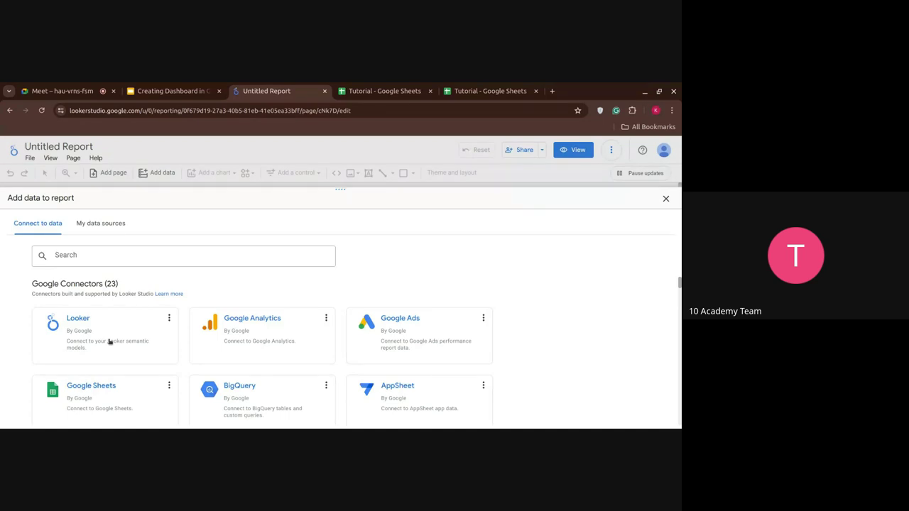
click(108, 387)
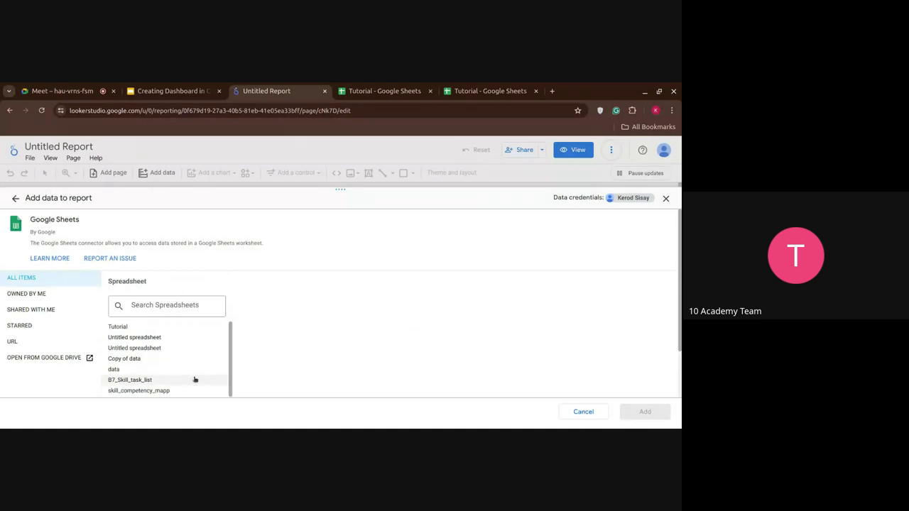
scroll(195, 378, down, 3)
scroll(195, 379, up, 3)
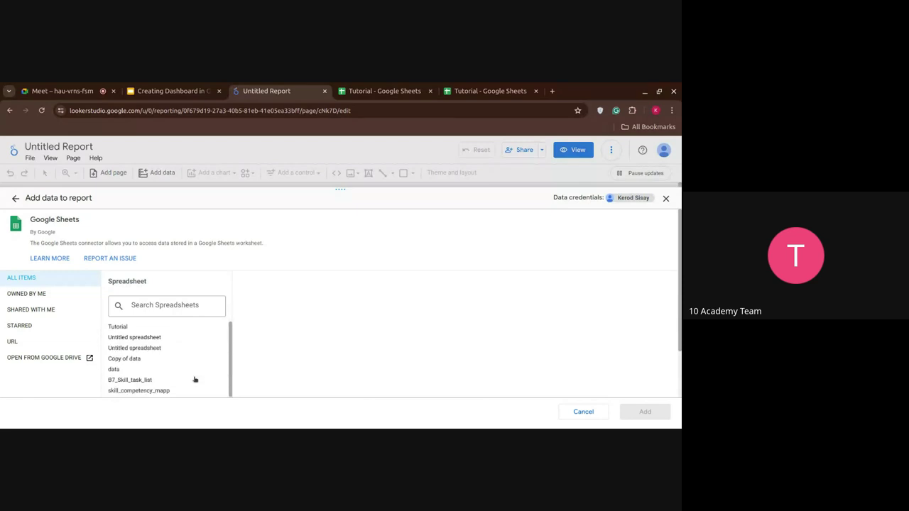
scroll(194, 379, down, 1)
scroll(152, 331, up, 1)
click(176, 326)
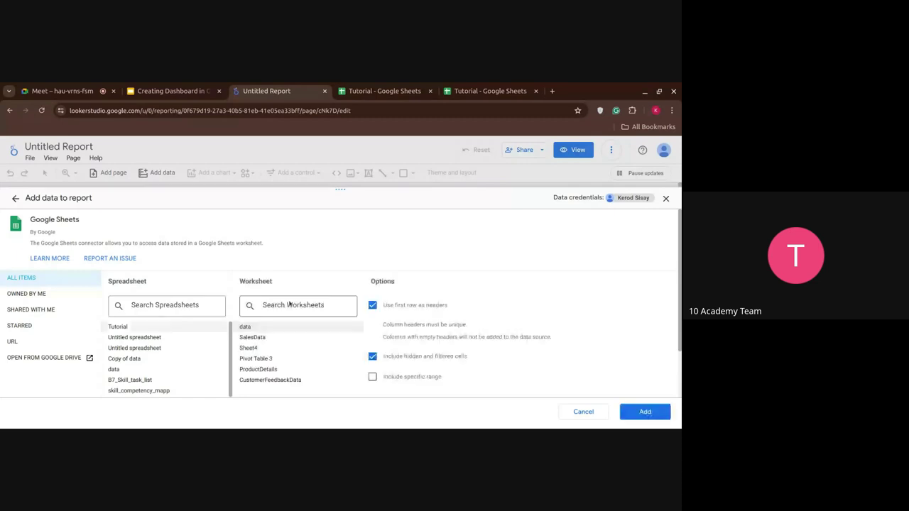
Step: Point out the worksheets of the Tutorial spreadsheet, choose Sheet4 and confirm adding it to the report
drag(276, 391, 281, 328)
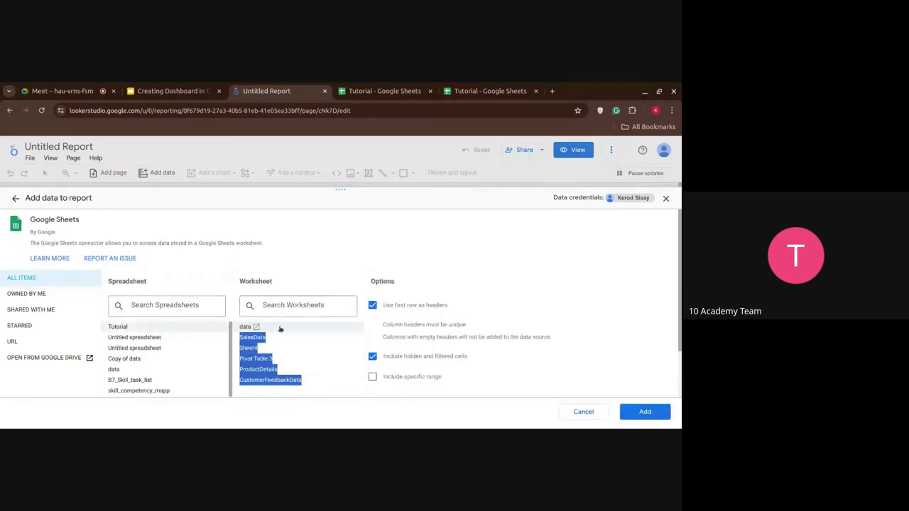
click(260, 382)
drag(260, 381, 249, 336)
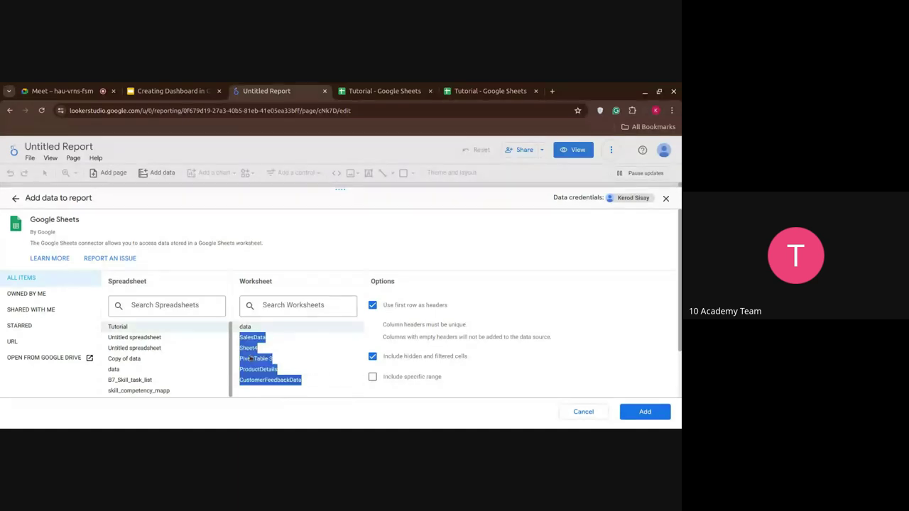
click(250, 359)
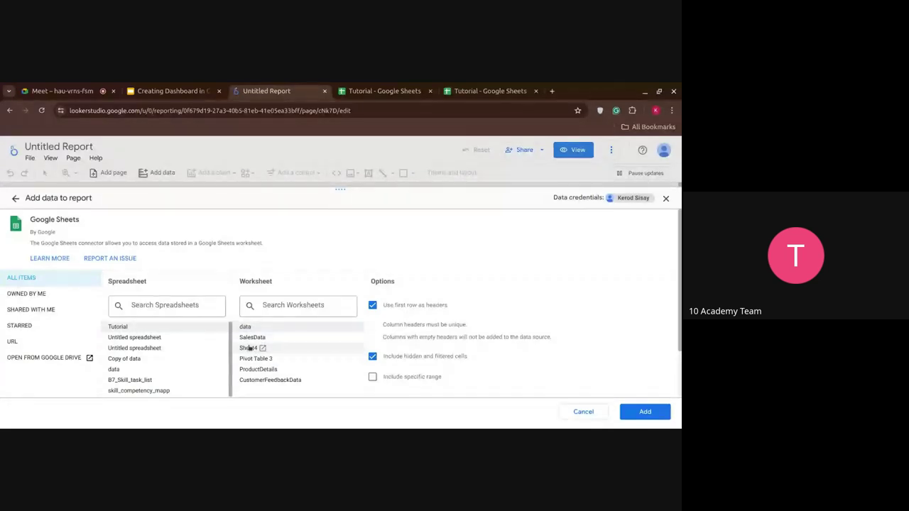
click(250, 348)
click(646, 417)
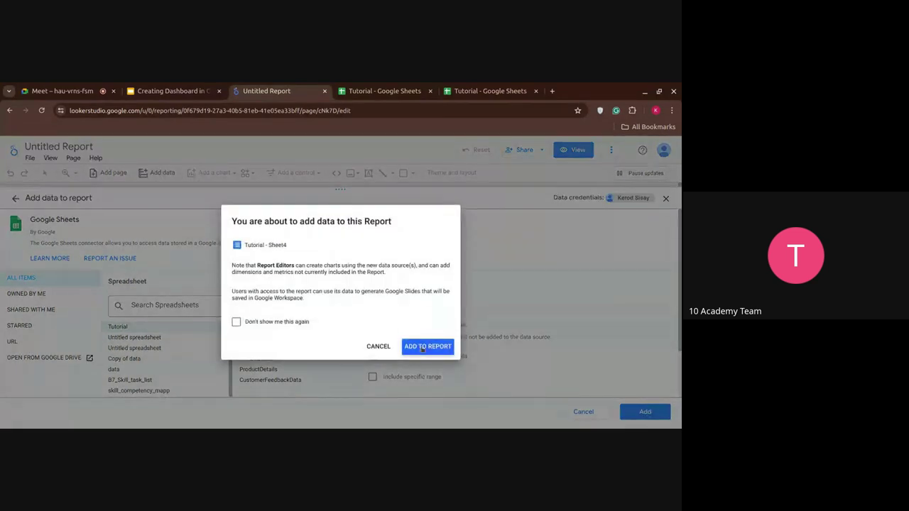
click(422, 347)
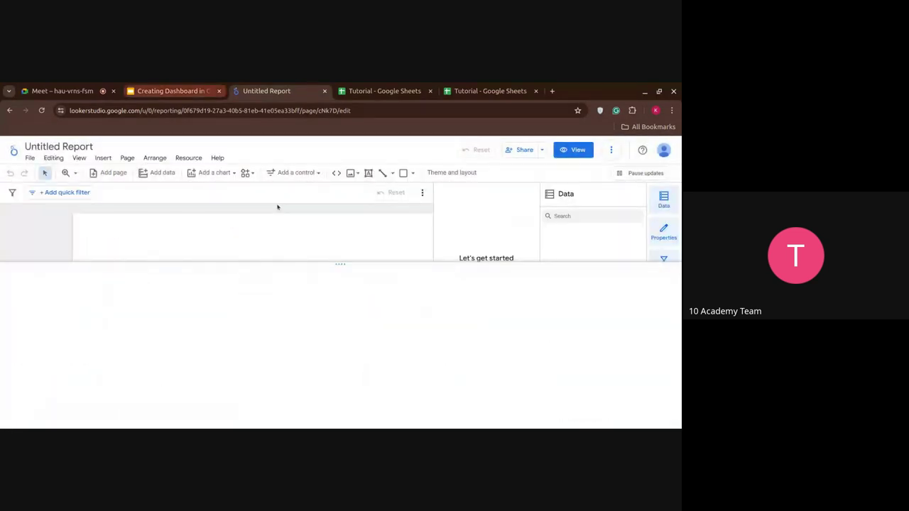
Step: Switch to Google Meet and review the recent in-call messages, including the question about the dataset's source
click(71, 95)
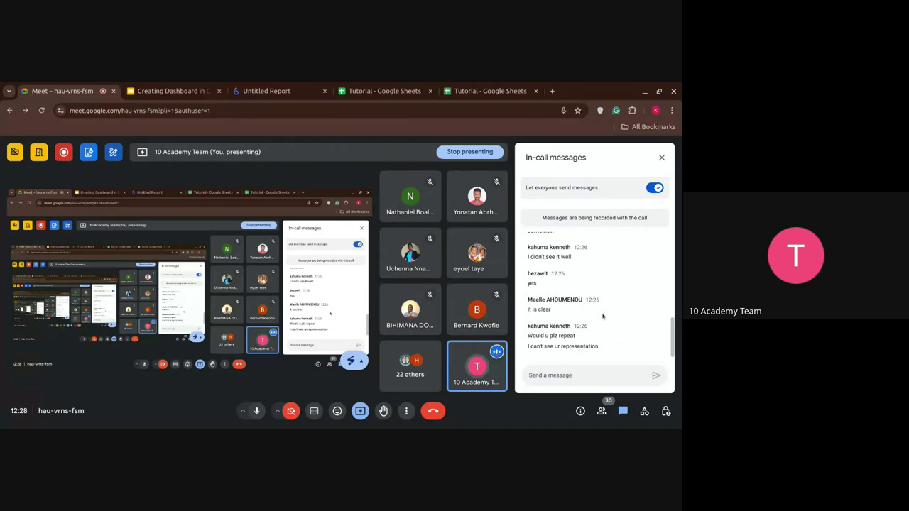
scroll(602, 317, up, 1)
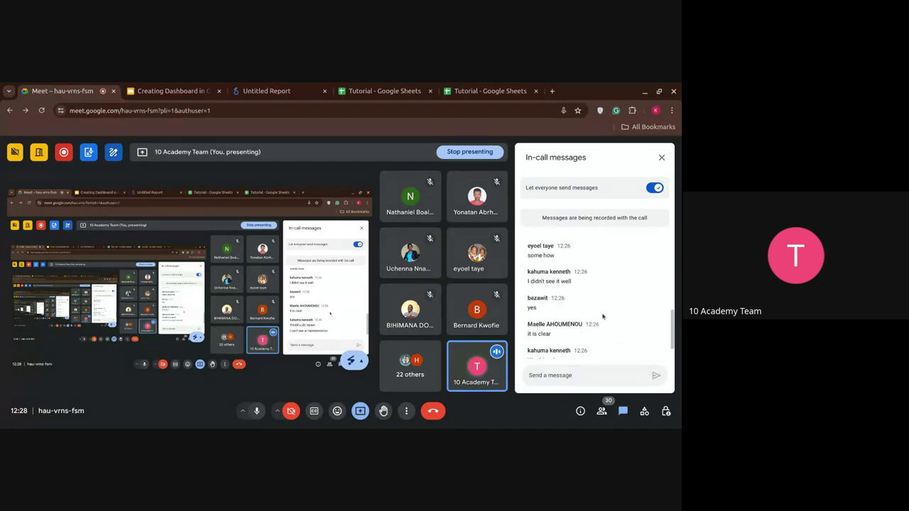
scroll(602, 316, up, 2)
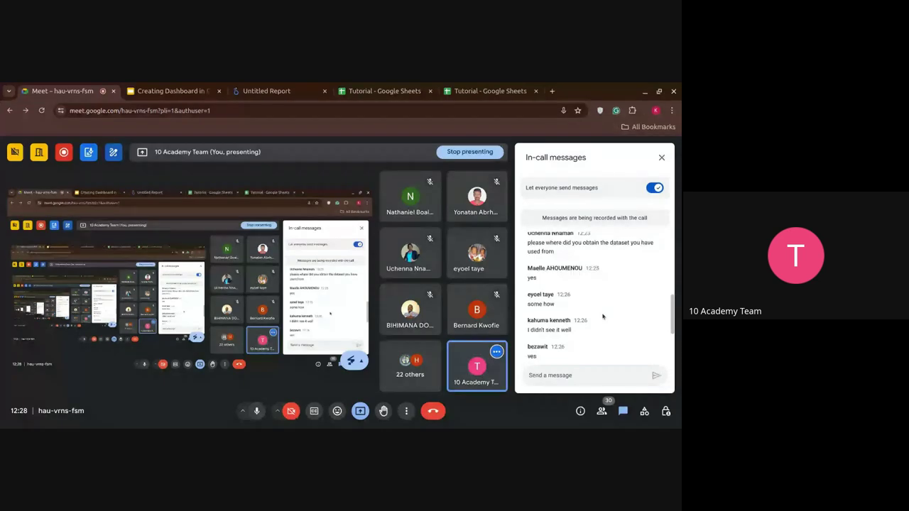
scroll(602, 316, down, 4)
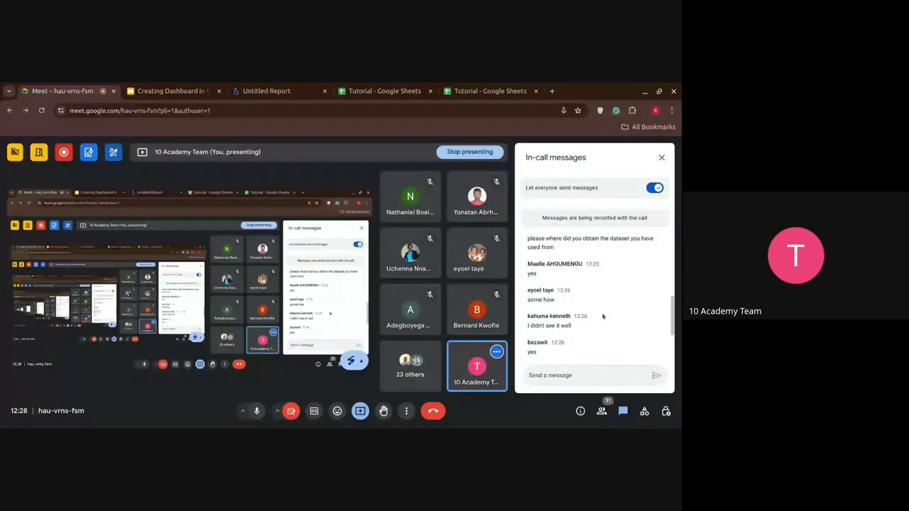
scroll(602, 317, up, 3)
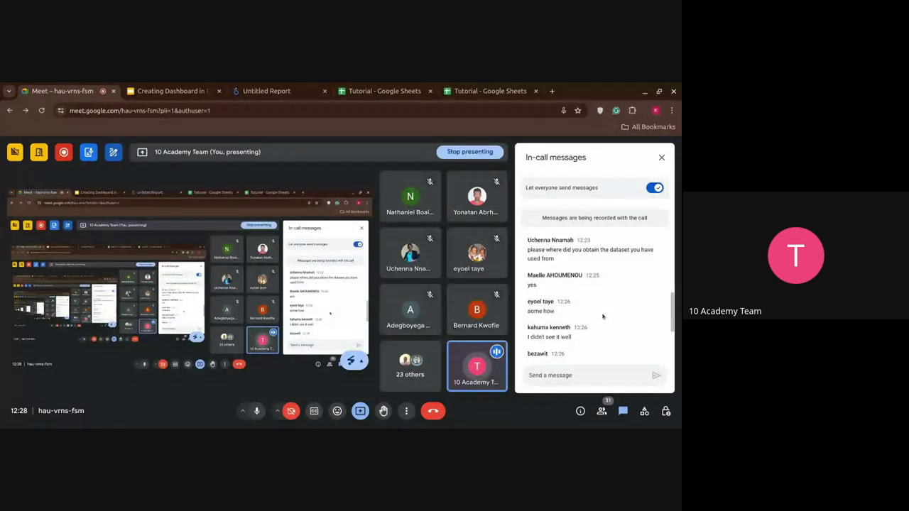
scroll(602, 316, up, 1)
scroll(602, 317, down, 1)
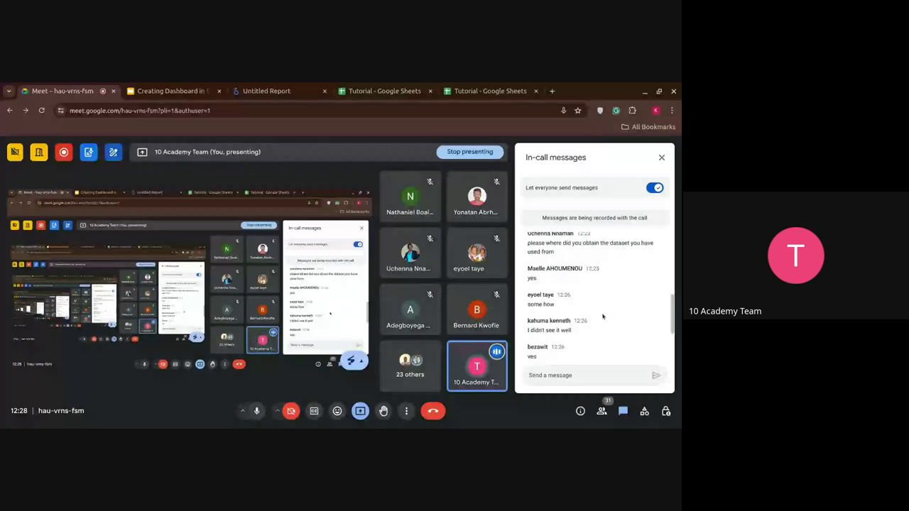
scroll(602, 316, down, 1)
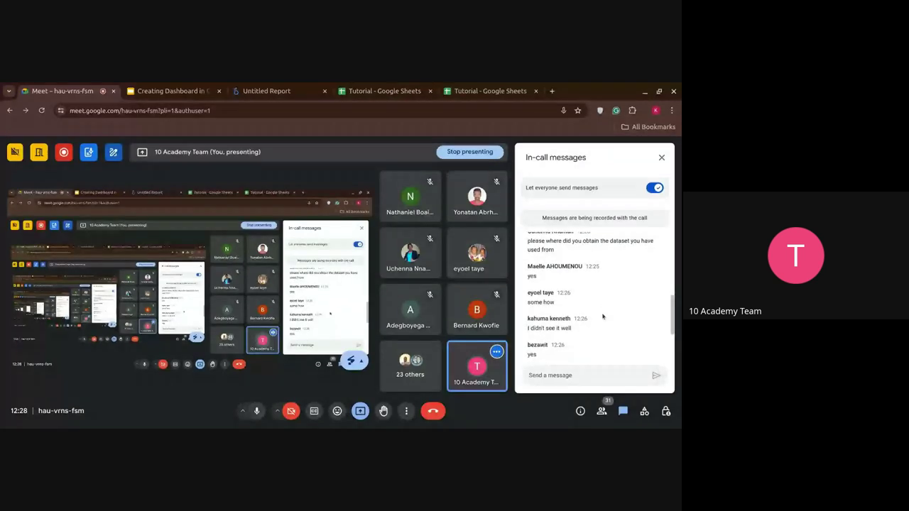
scroll(602, 316, down, 1)
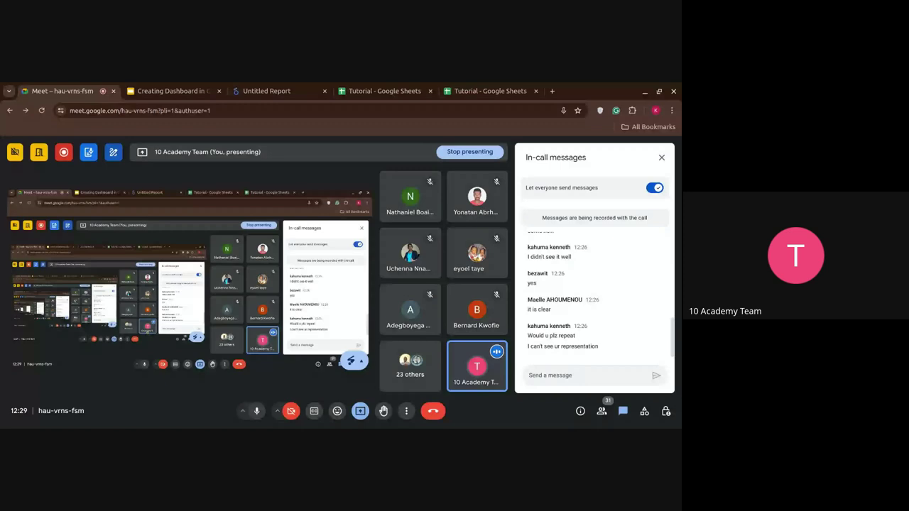
Step: Switch back to the Looker Studio report and replace the table's Product dimension with Region
click(265, 91)
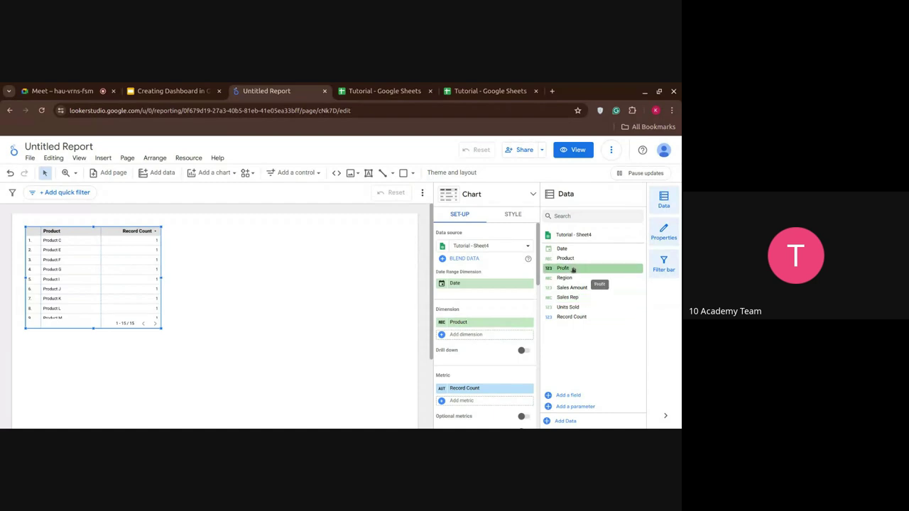
drag(596, 277, 473, 323)
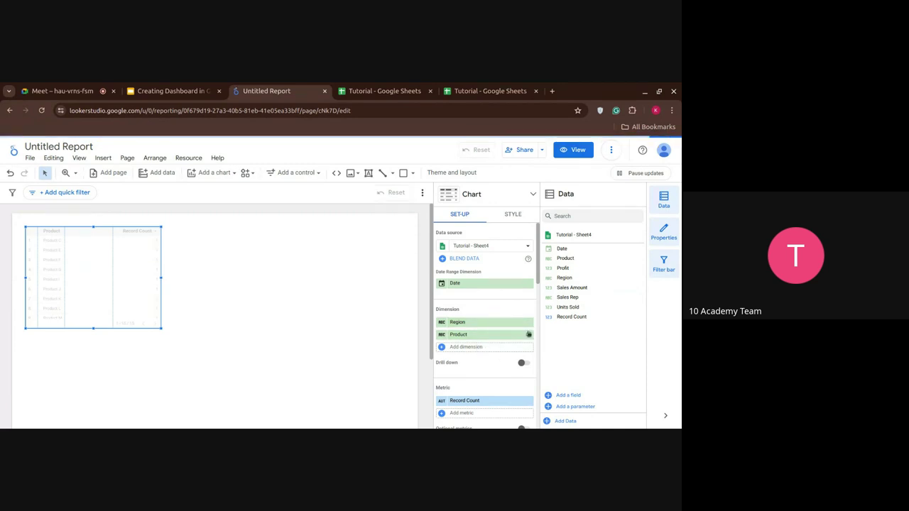
click(528, 333)
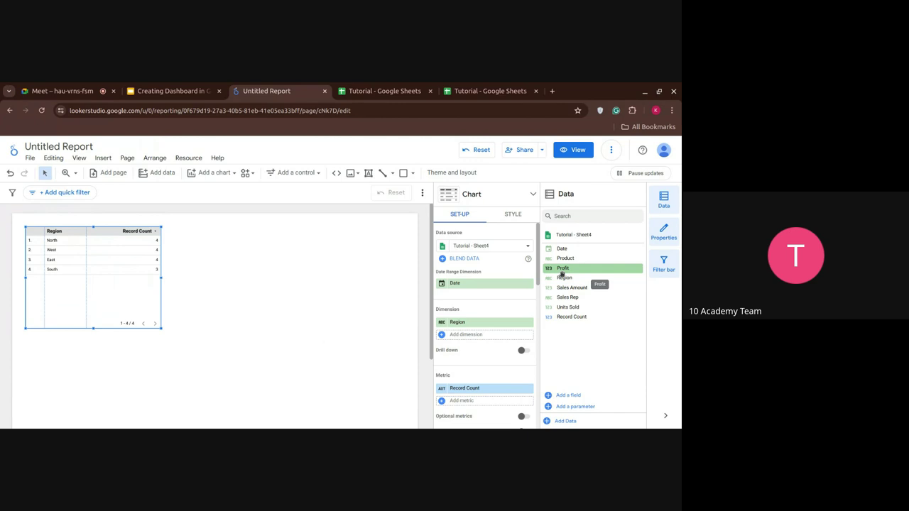
Step: Add the Profit field as a new chart beside the Region table and change its type to time series
drag(561, 270, 193, 240)
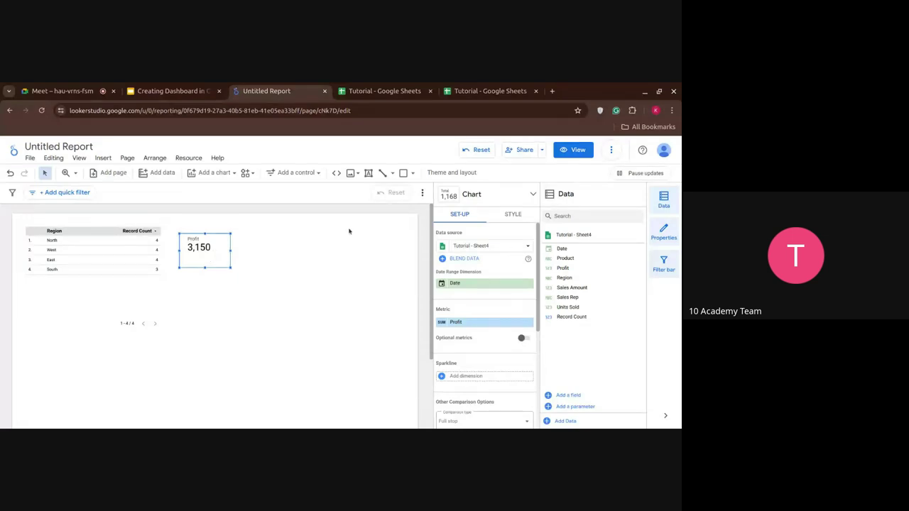
click(498, 199)
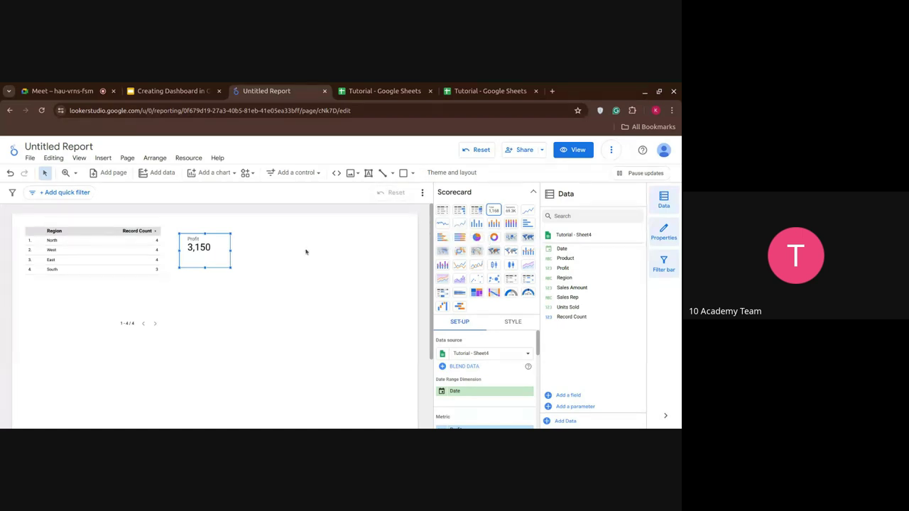
click(460, 224)
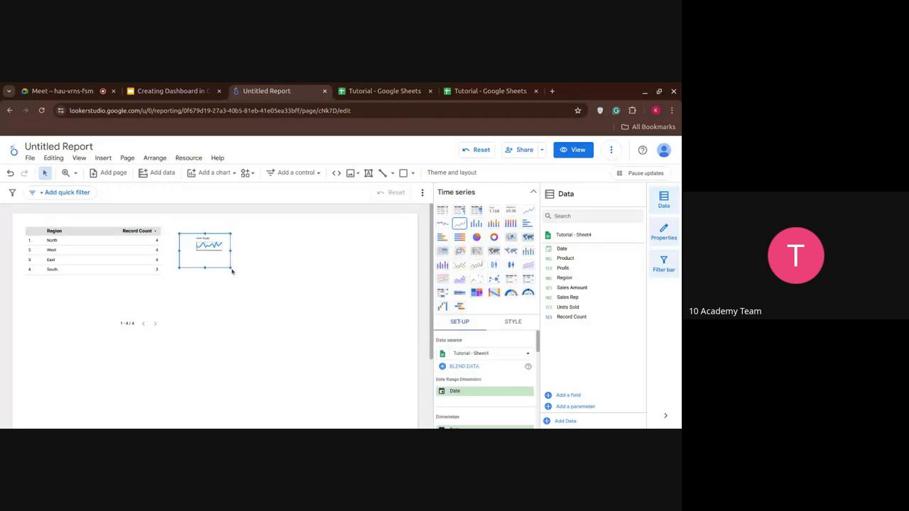
Step: Enlarge the Profit time series chart to fill most of the free page width beside the Region table
click(231, 269)
click(229, 262)
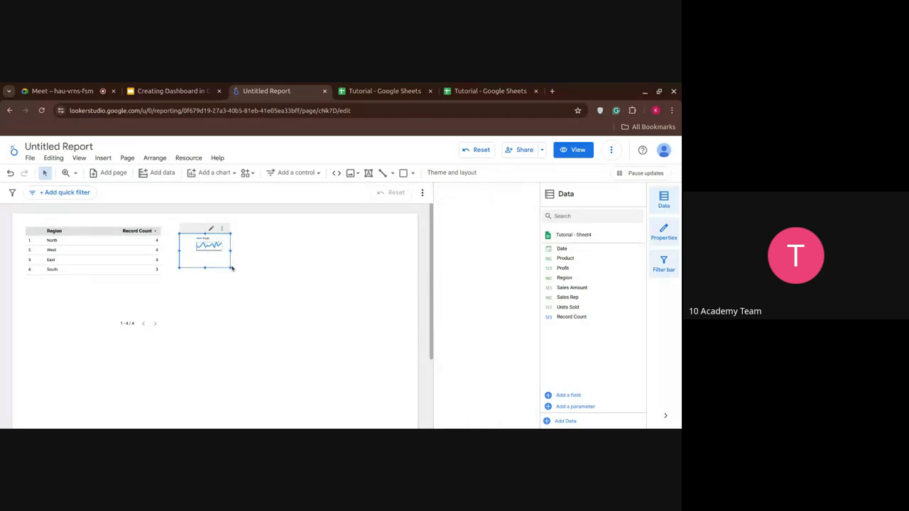
drag(231, 269, 359, 337)
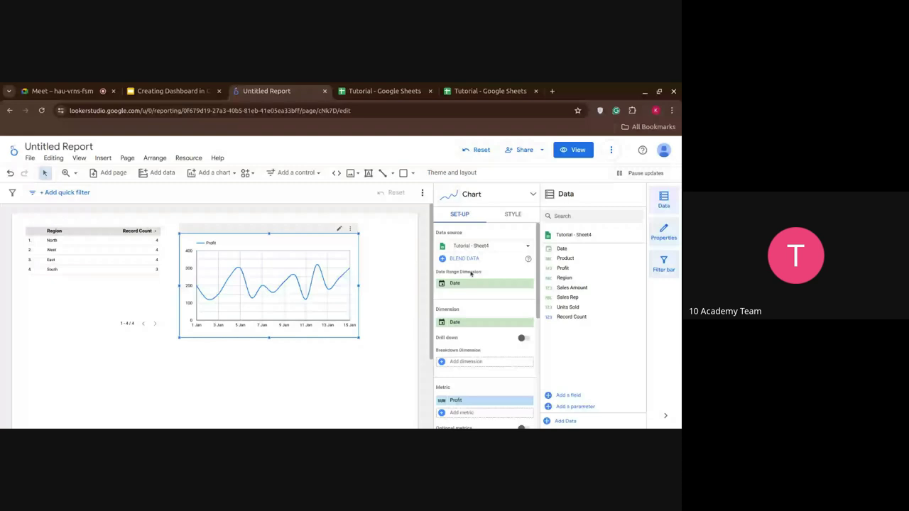
Step: Add a column chart in the free page area below the Profit time series chart
scroll(502, 298, down, 2)
scroll(501, 298, down, 4)
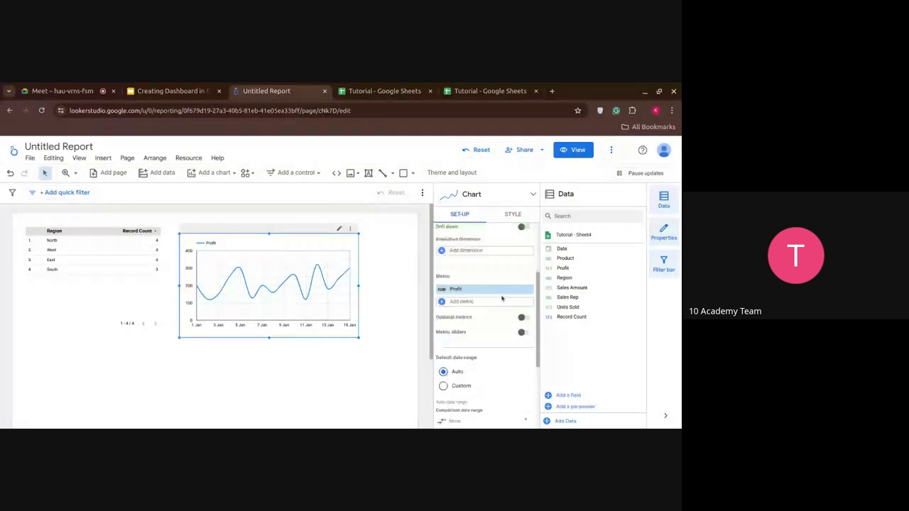
scroll(501, 298, down, 2)
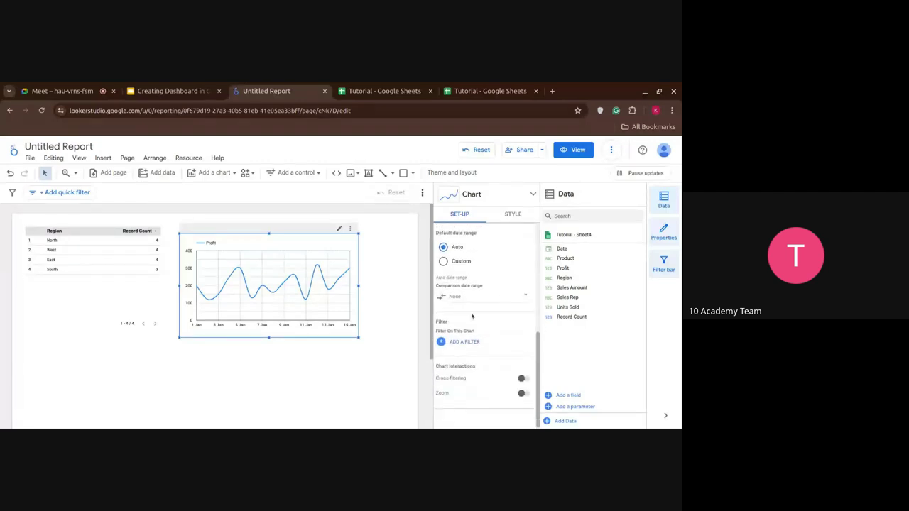
scroll(306, 323, down, 2)
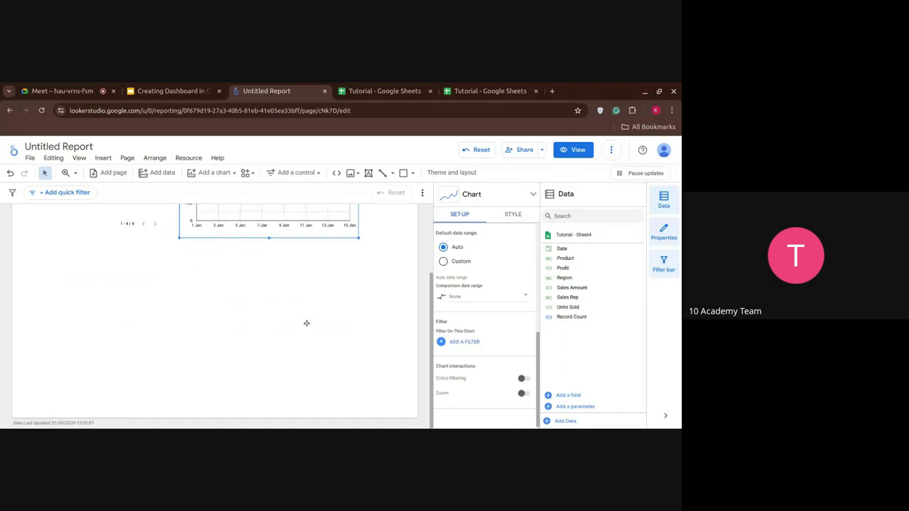
click(212, 172)
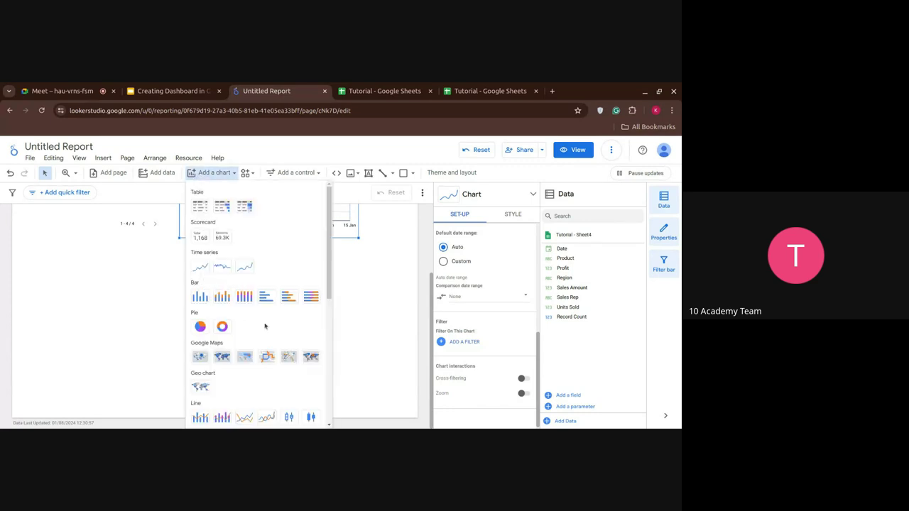
scroll(265, 326, down, 3)
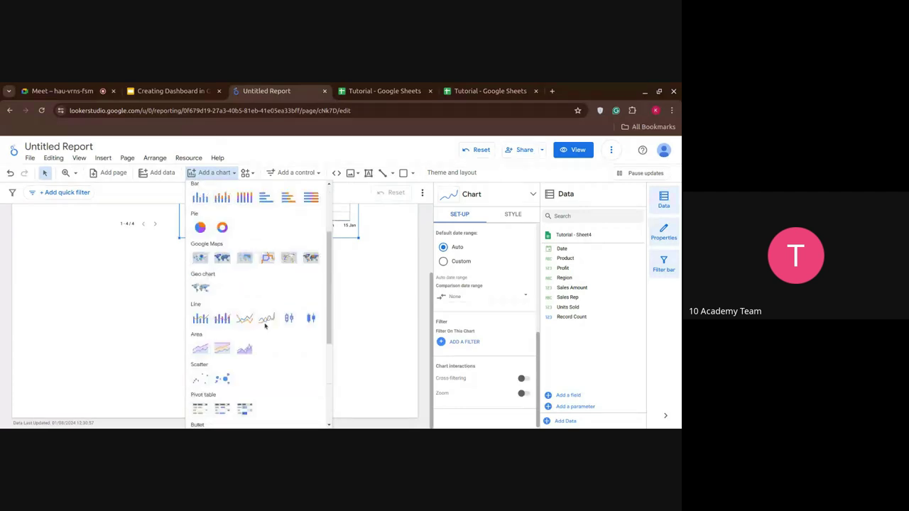
scroll(224, 254, up, 2)
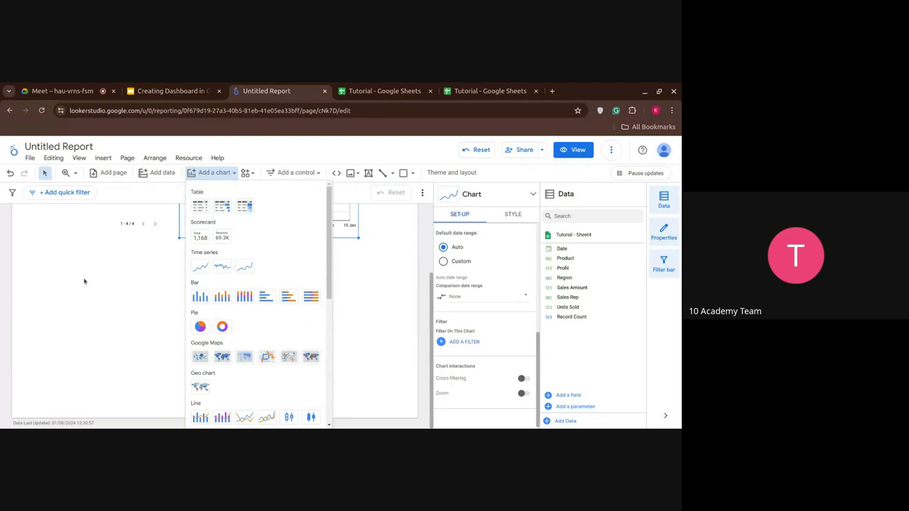
click(199, 297)
click(200, 292)
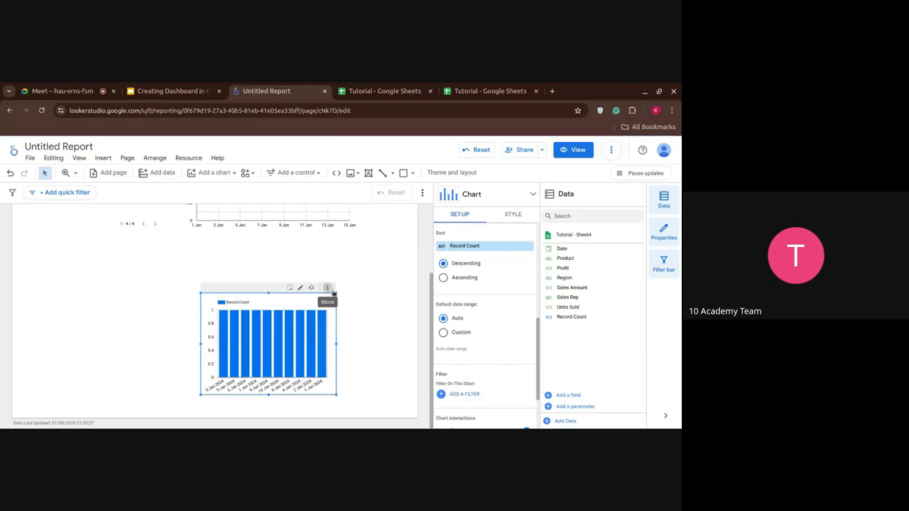
Step: Delete the newly placed column chart from the page
click(327, 288)
scroll(373, 383, down, 1)
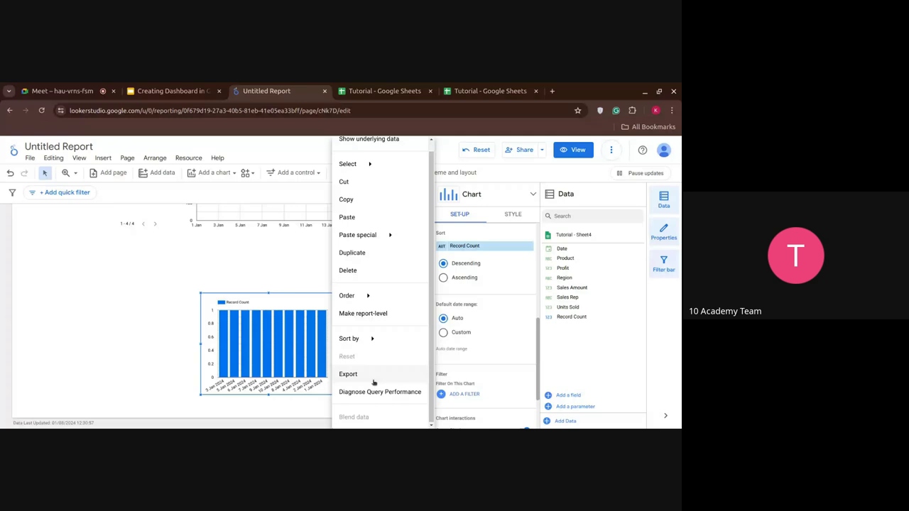
click(347, 270)
Step: Draw a donut chart in the free page area beneath the Region table, about as wide as the table
click(213, 173)
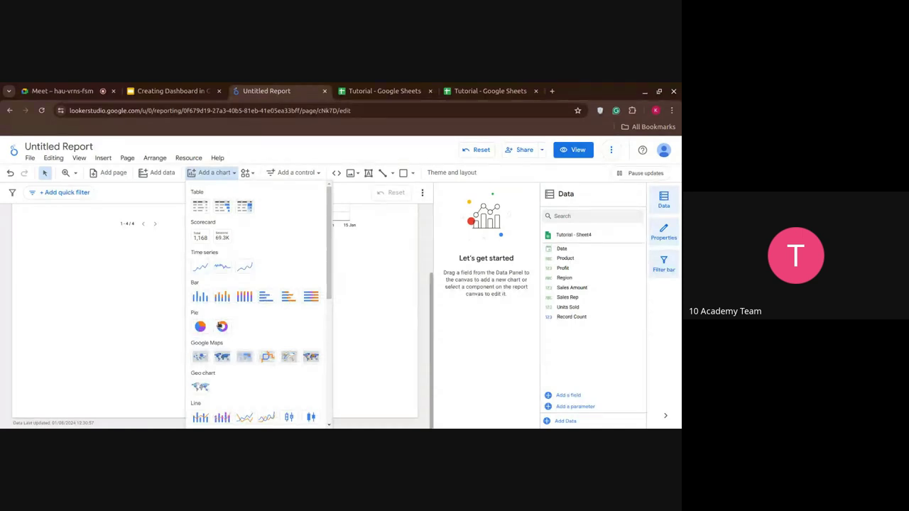
click(220, 325)
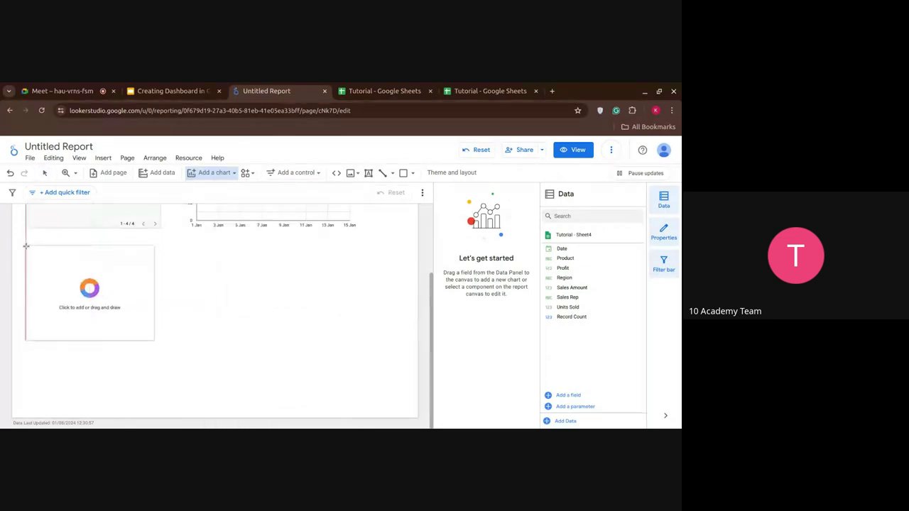
drag(27, 246, 165, 363)
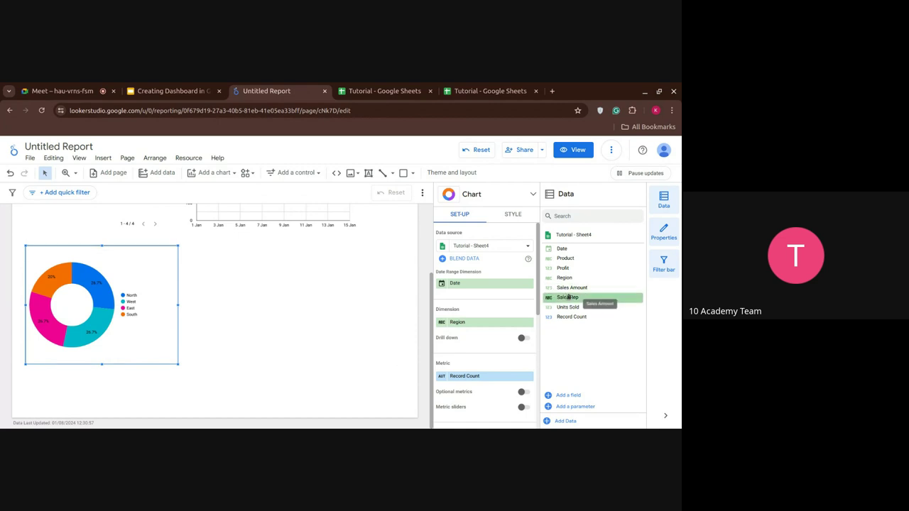
Step: Set the donut chart's dimension to Sales Rep and its metric to Profit
drag(568, 301, 515, 325)
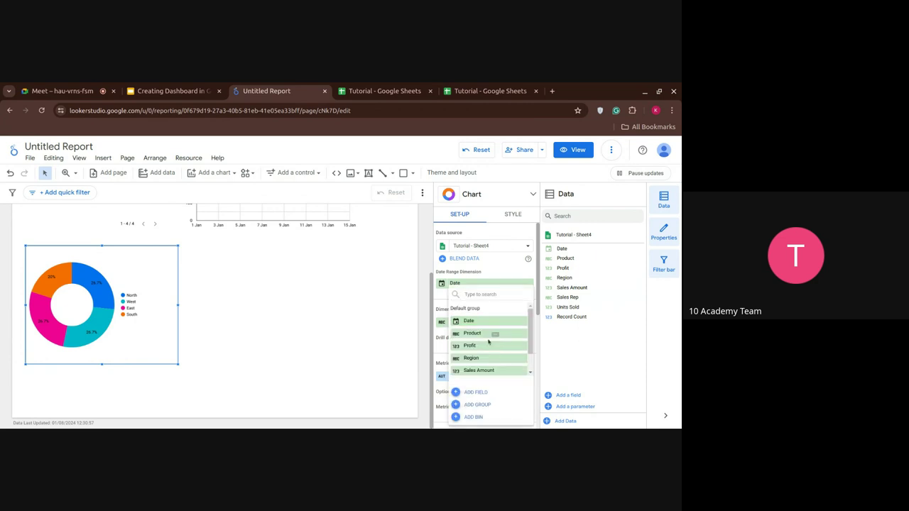
scroll(494, 369, down, 1)
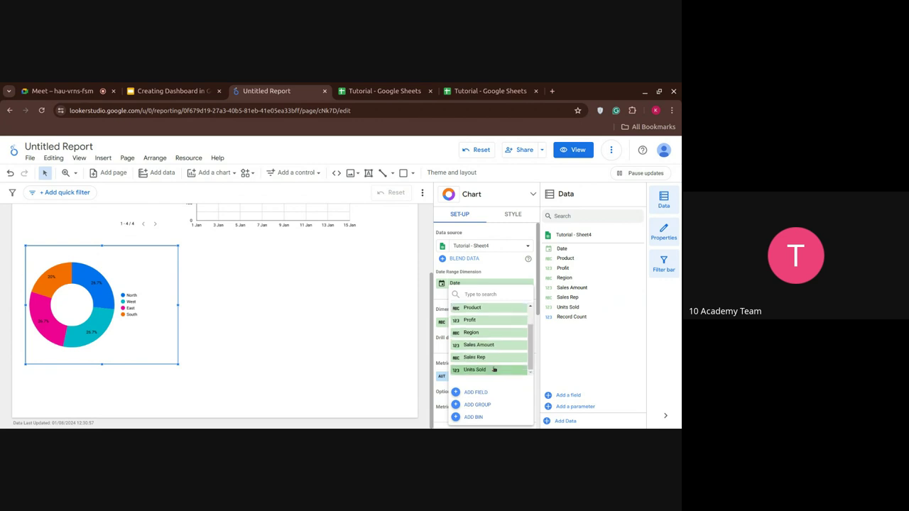
click(493, 357)
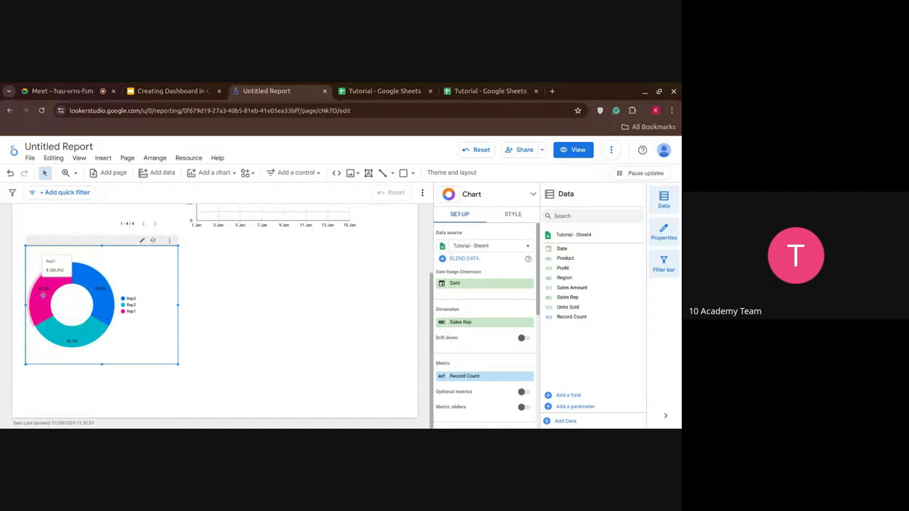
click(468, 375)
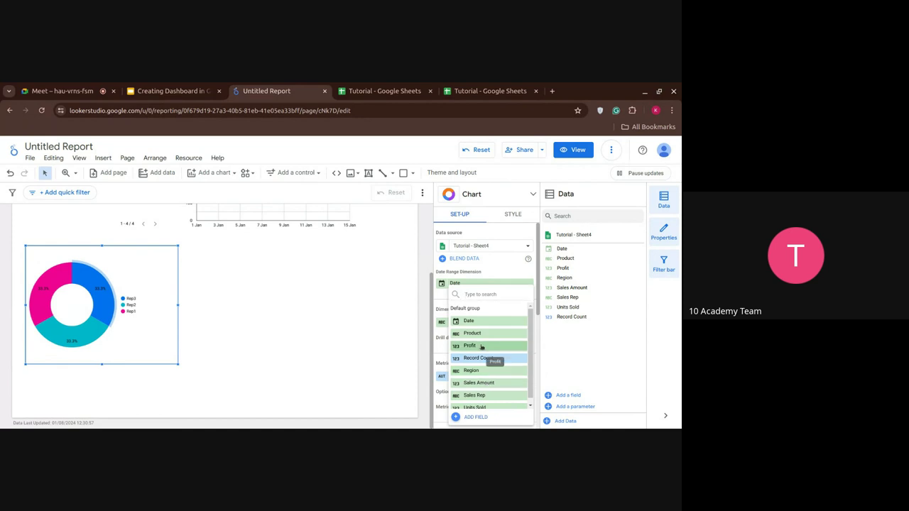
click(480, 346)
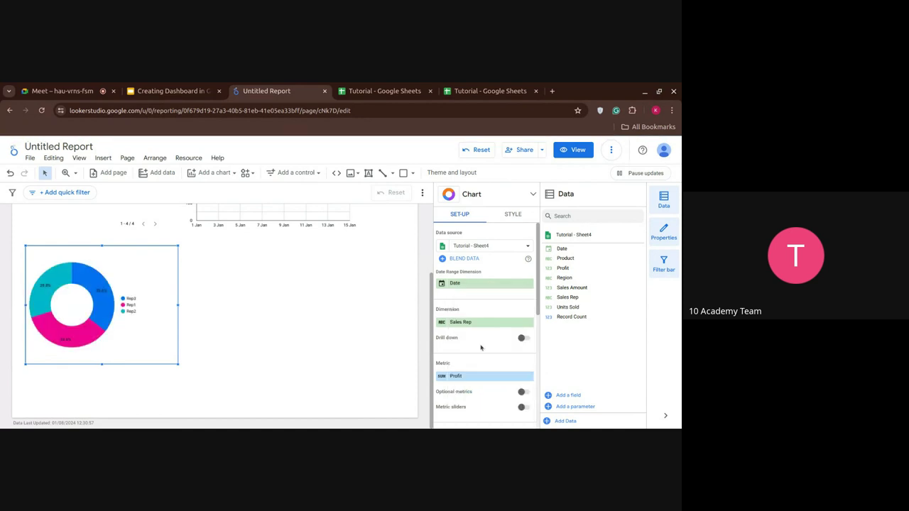
mouse_move(100, 285)
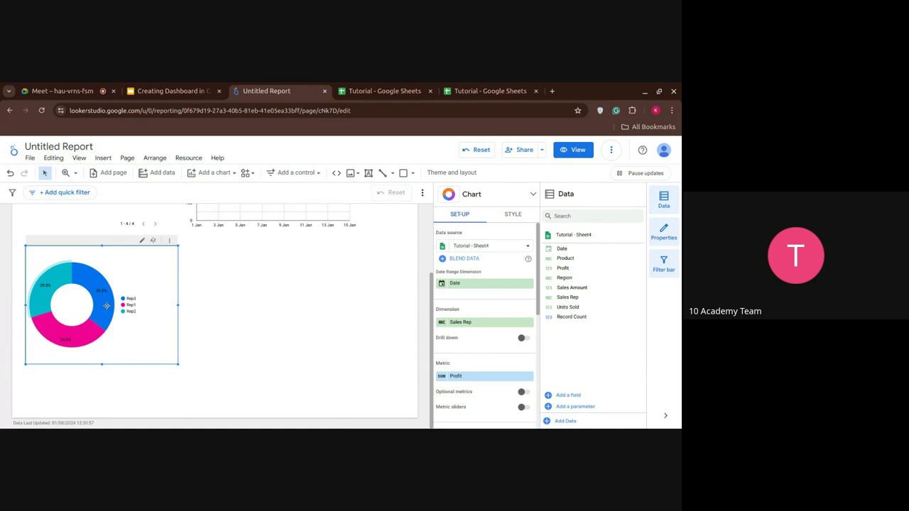
mouse_move(107, 305)
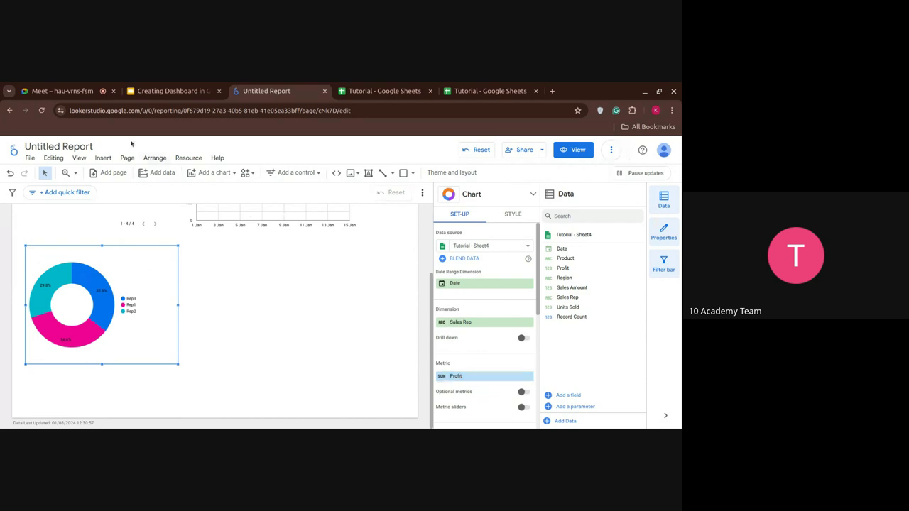
Step: Switch to Google Meet, mute the microphone while waiting for participants' feedback, and unmute it again
click(71, 93)
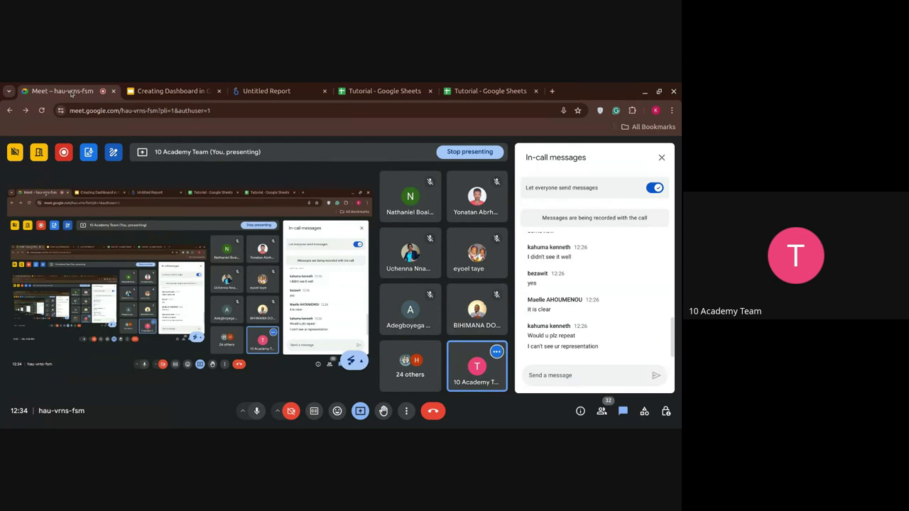
key(ctrl+d)
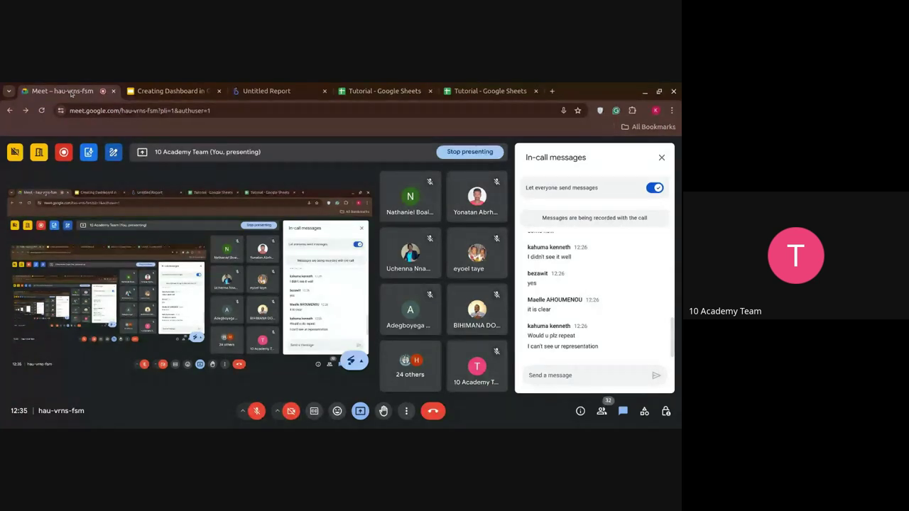
key(ctrl+d)
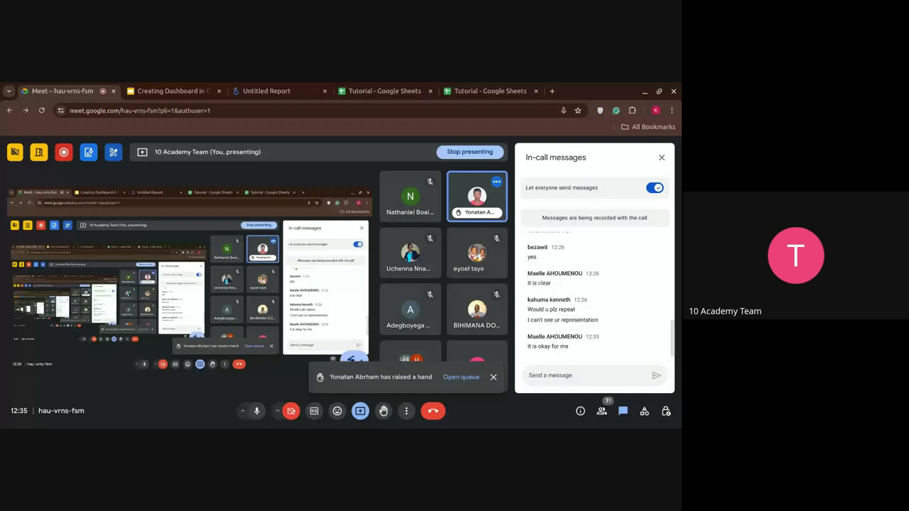
Step: Return to the Looker Studio report, checking the Google Meet call once more in between
click(293, 96)
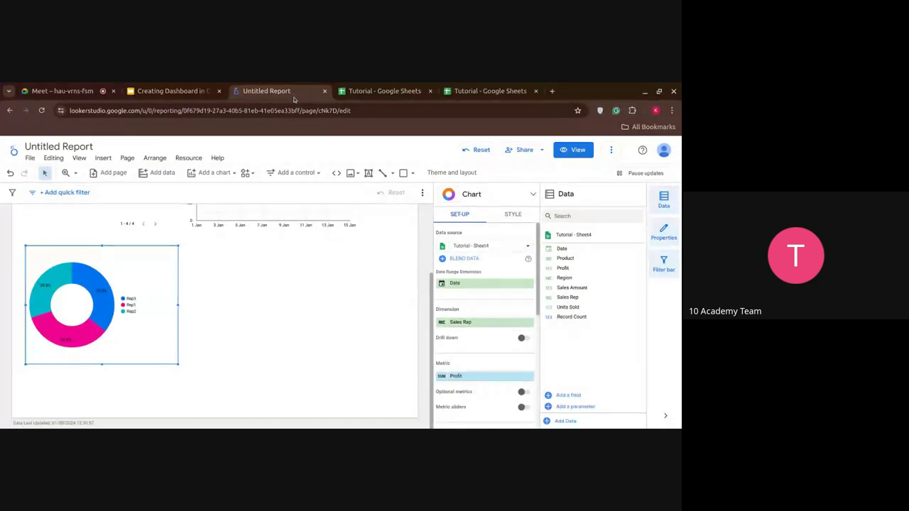
key(ctrl+1)
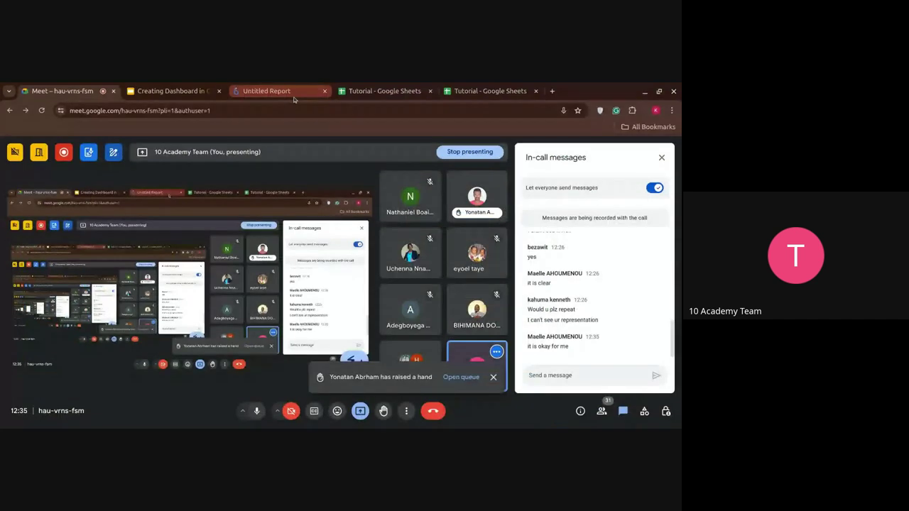
click(293, 97)
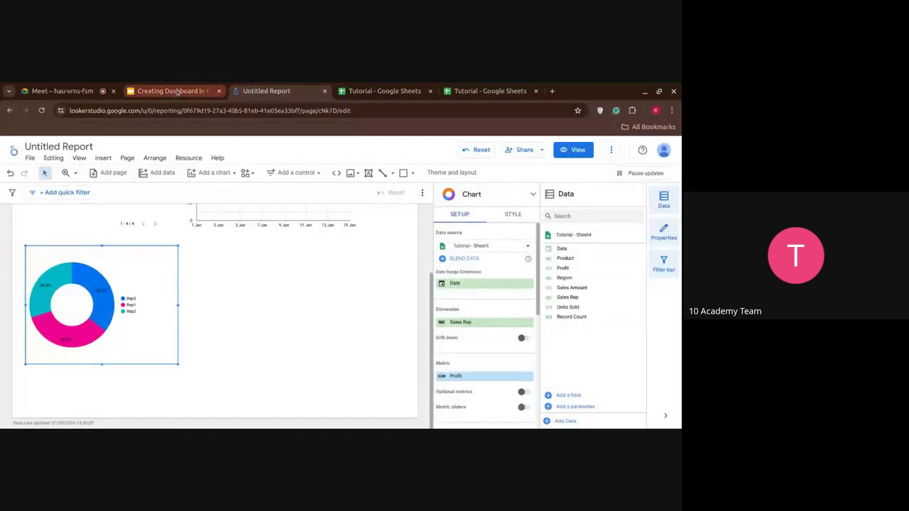
Step: Switch to Google Meet and open the call's Recording activity, keeping Also stop transcribing enabled for stopping the recording
click(95, 93)
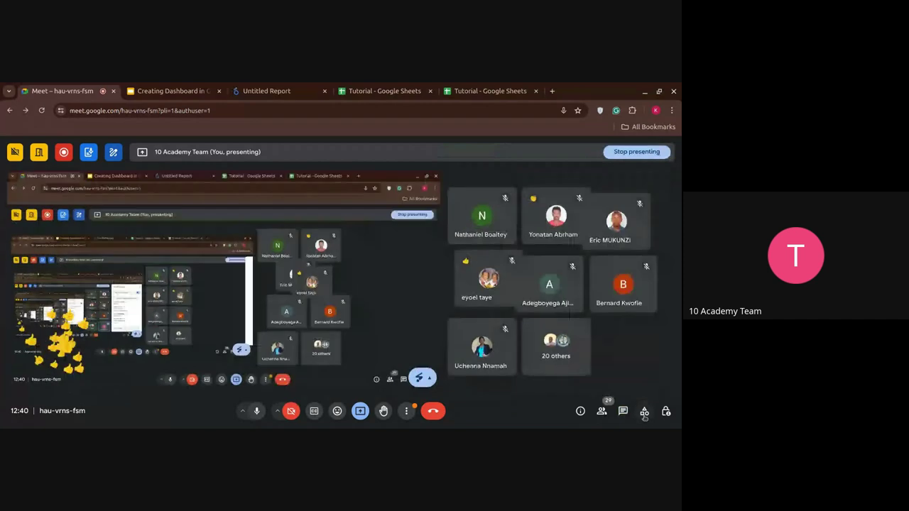
click(644, 413)
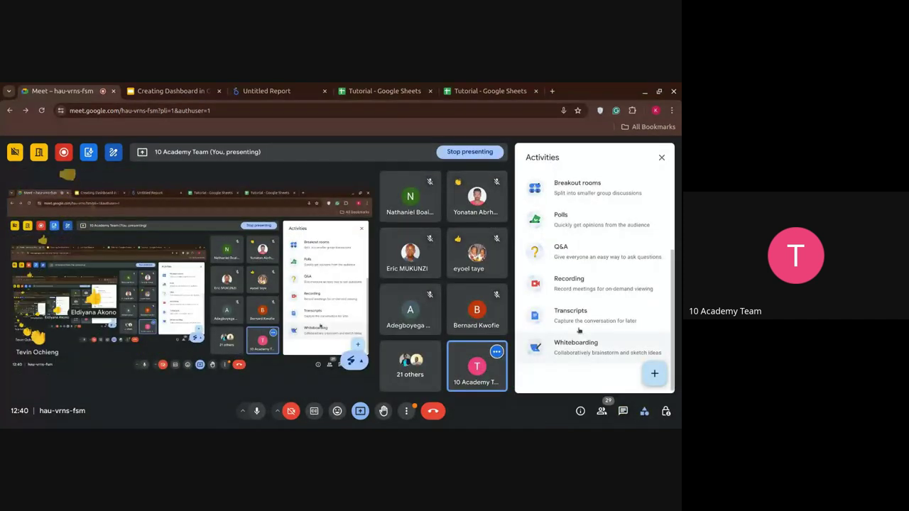
click(558, 286)
scroll(559, 289, down, 1)
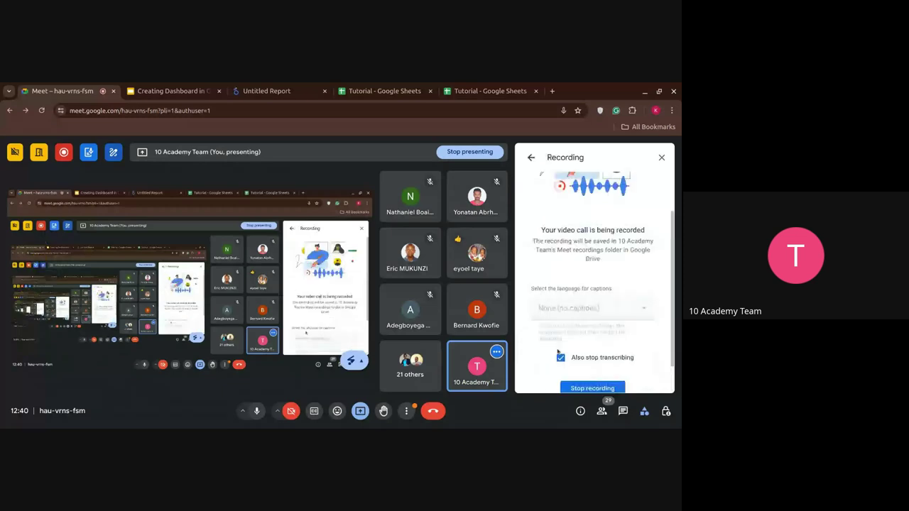
click(560, 357)
scroll(560, 347, down, 1)
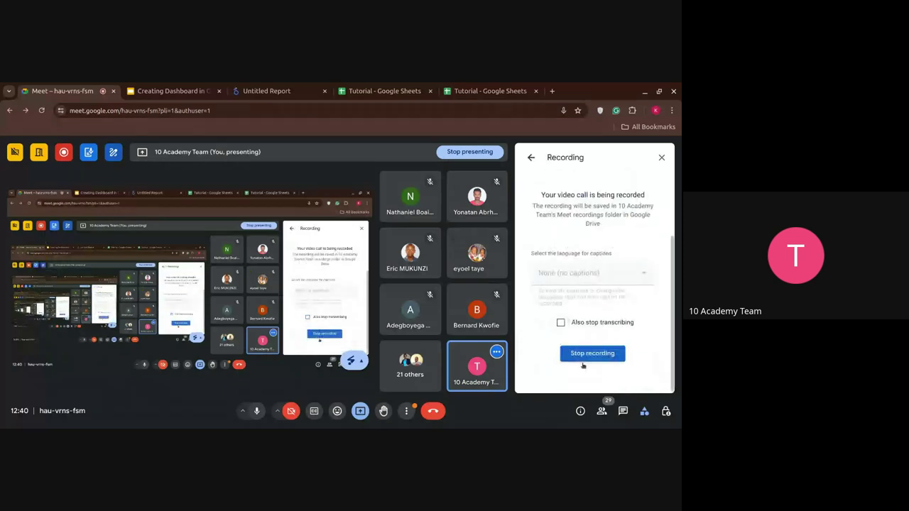
click(560, 323)
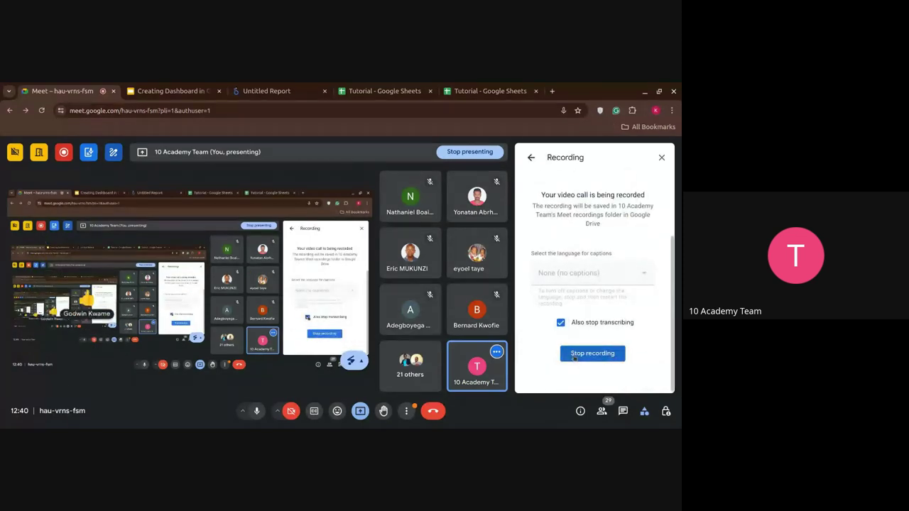